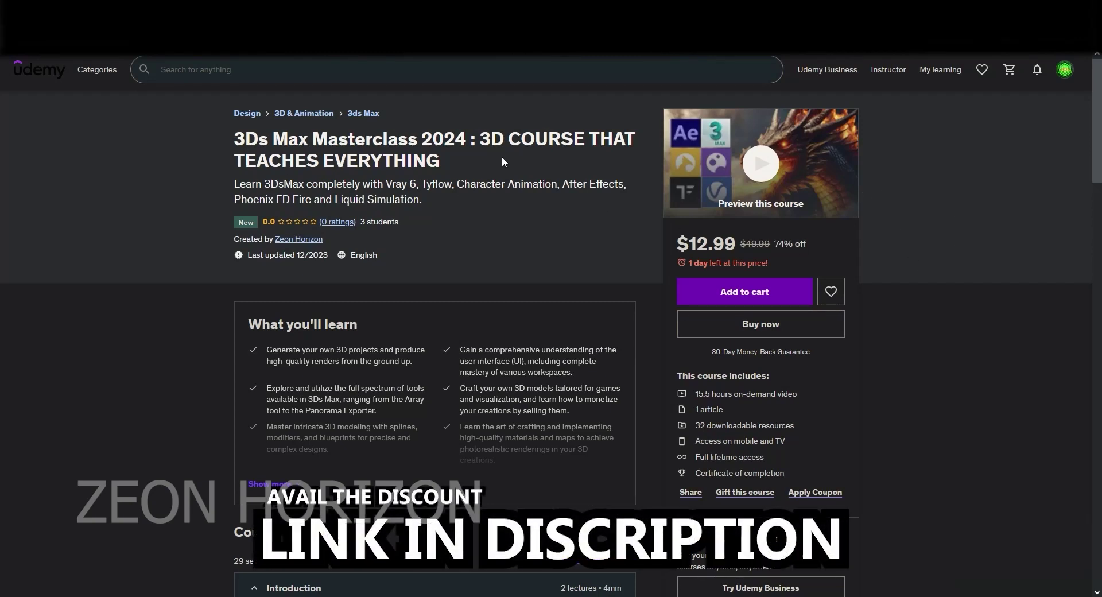
- Highlight 'Character Animation' in the description, then scroll the page
left_click_drag(423, 181, 570, 181)
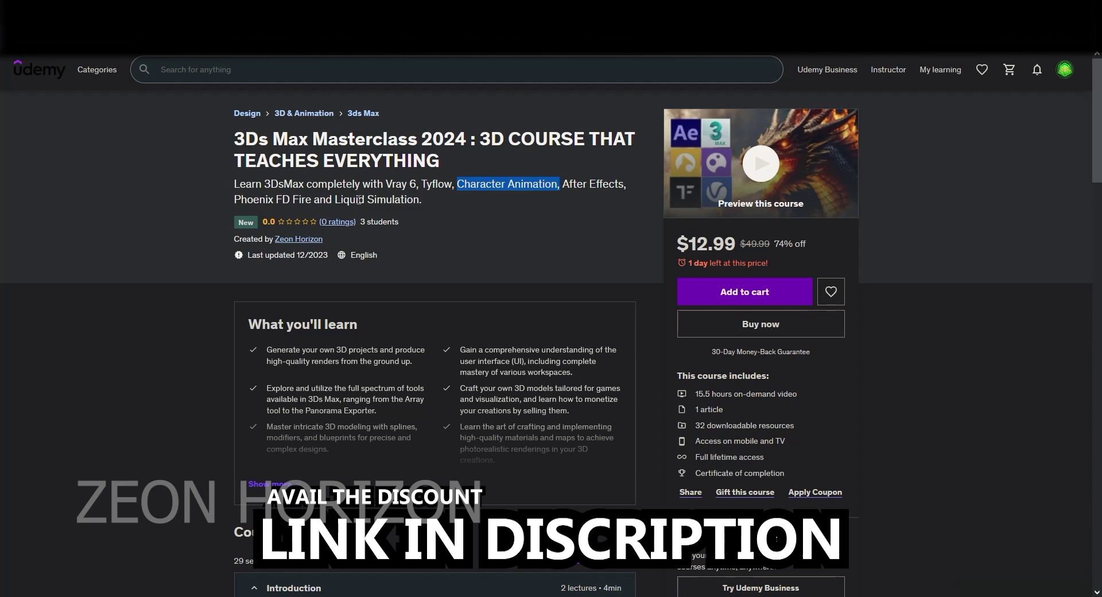
left_click(509, 225)
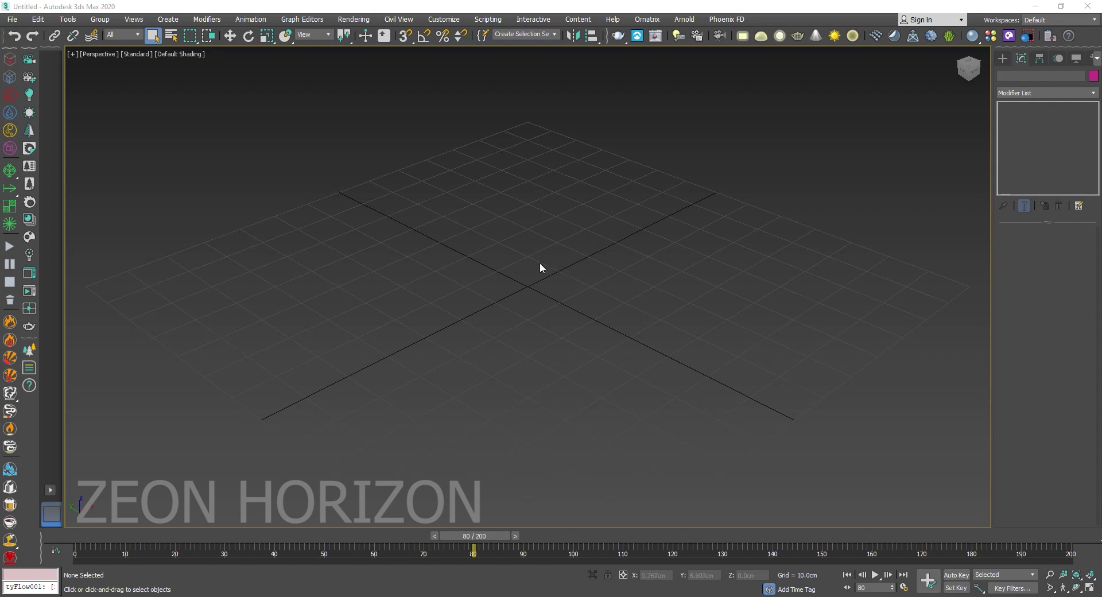
scroll(539, 263, "down", 2)
scroll(587, 263, "down", 2)
scroll(584, 262, "up", 1)
- Create a torus knot at the grid centre and lift it above the grid
left_click(1003, 58)
left_click(1011, 89)
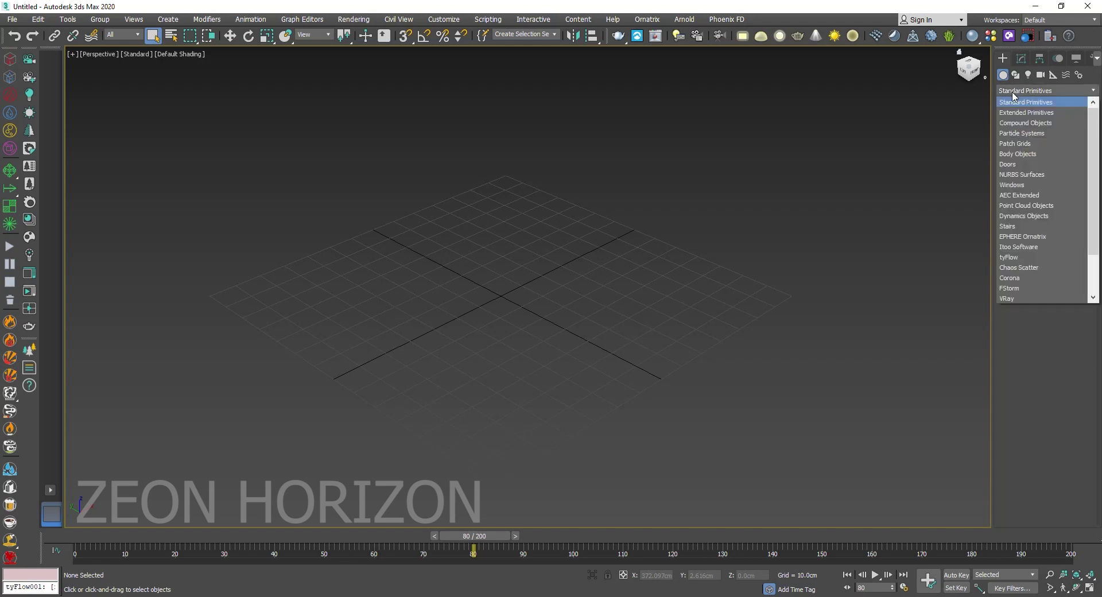
left_click(1057, 128)
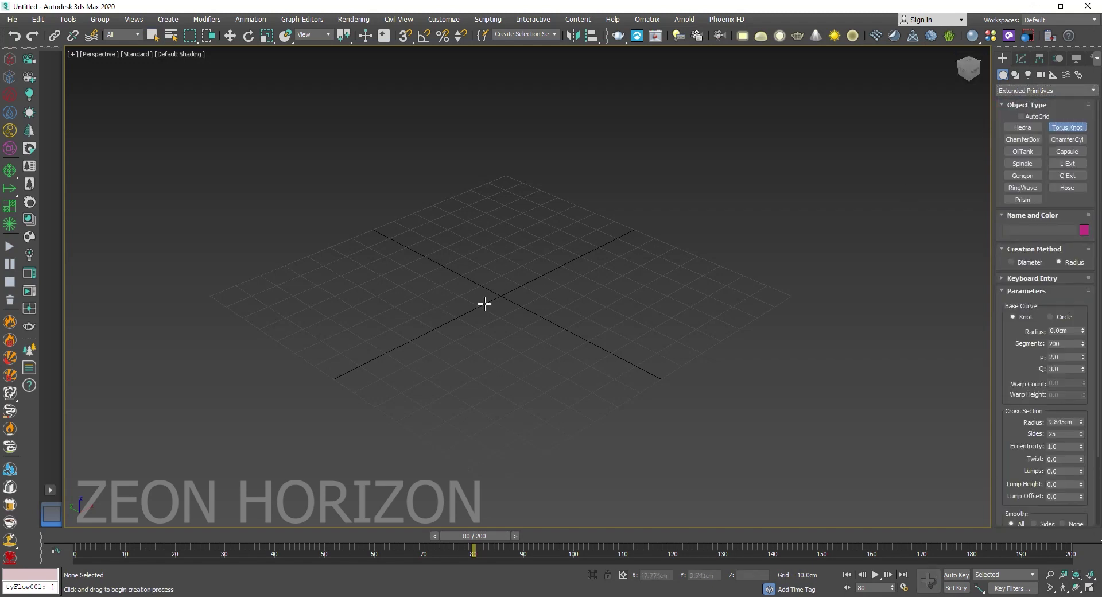
left_click_drag(499, 297, 509, 308)
left_click(509, 366)
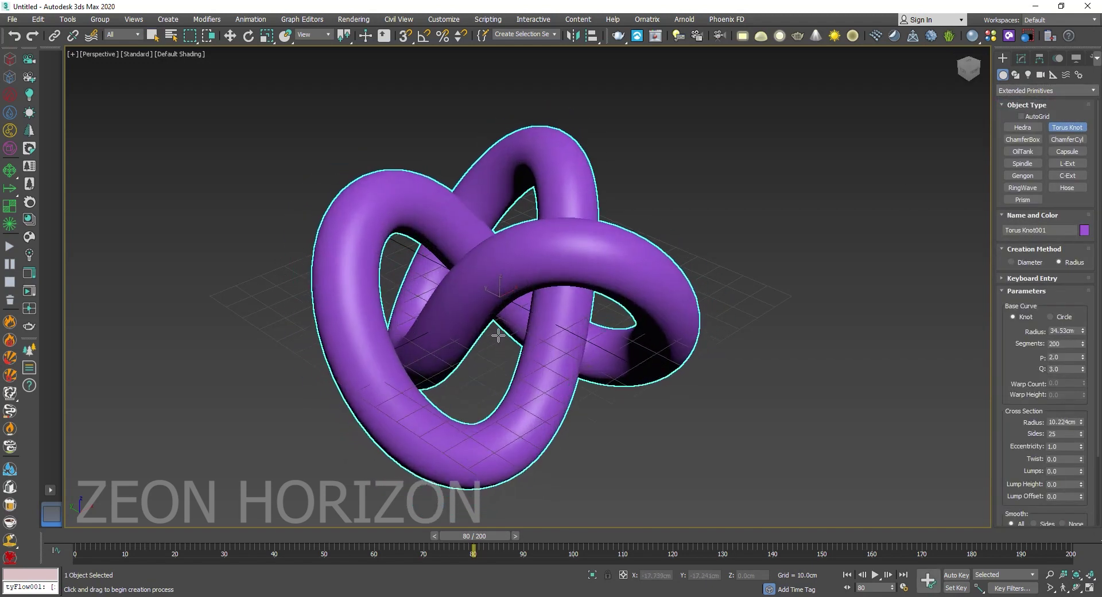
middle_click_drag(491, 331, 462, 370)
key("w")
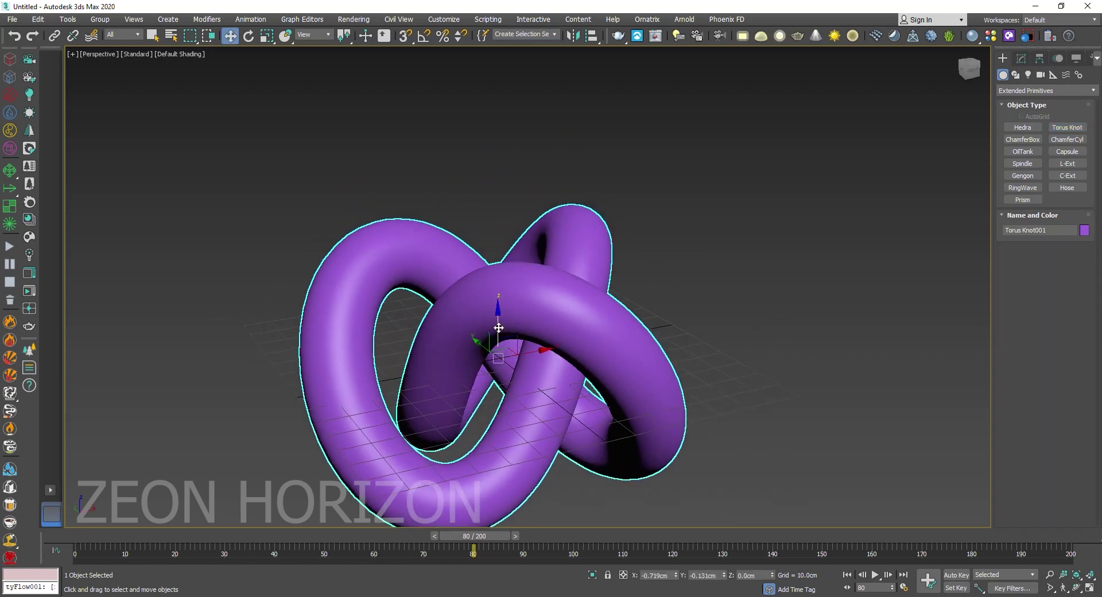
left_click_drag(492, 320, 485, 203)
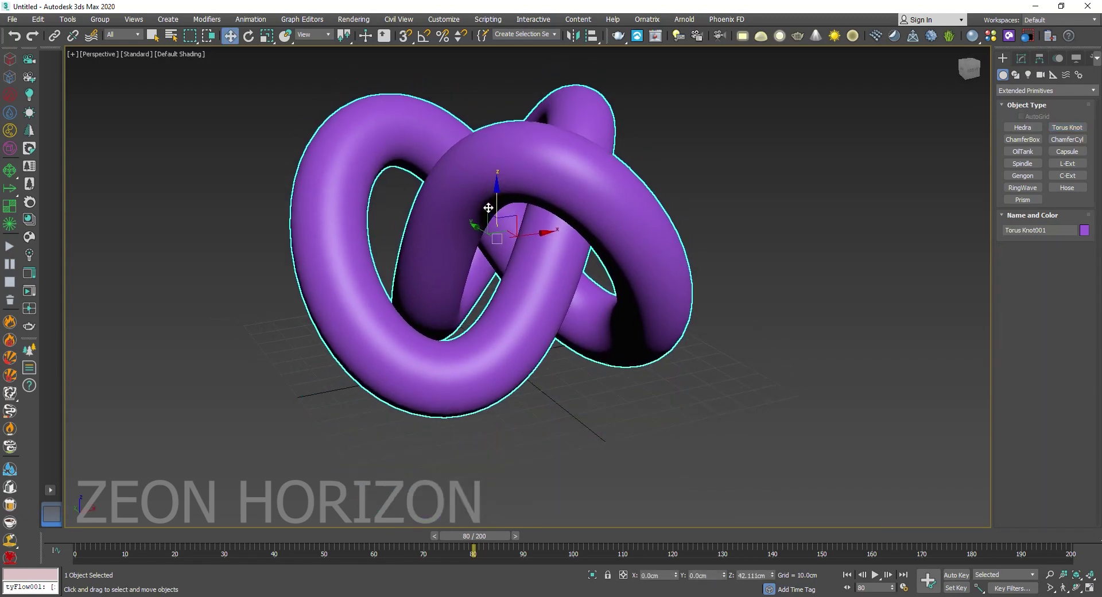
- Raise the torus knot's Sides to 49 for a thicker tube, adjusting radius and segments
left_click(1021, 57)
middle_click_drag(622, 238, 734, 316)
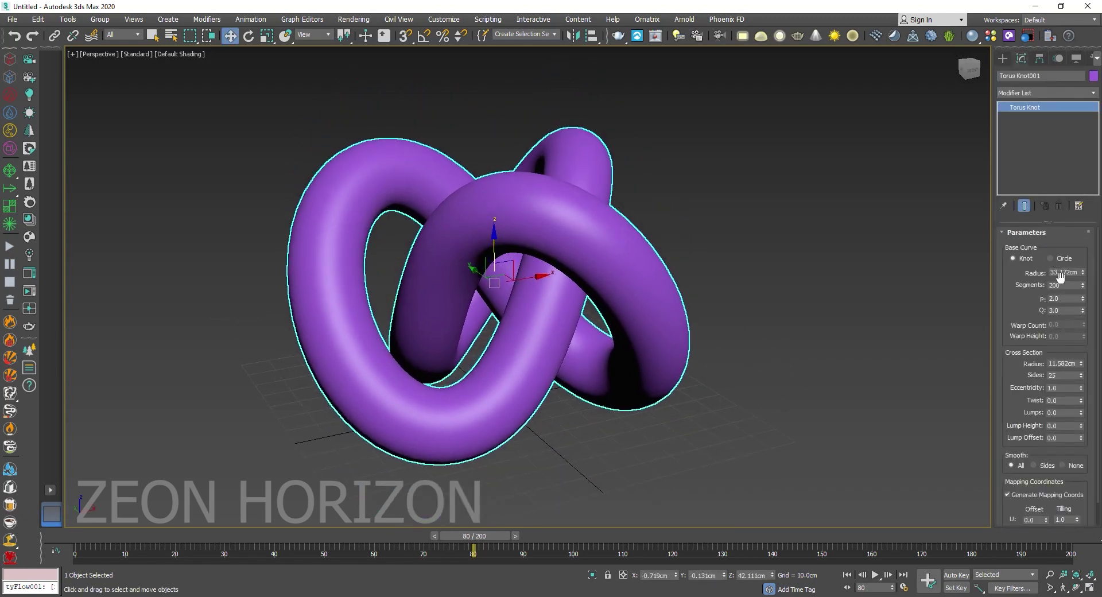
mouse_move(1080, 378)
left_mouse_down()
mouse_move(1084, 362)
mouse_move(1084, 373)
left_mouse_up()
left_click_drag(1082, 287, 1082, 272)
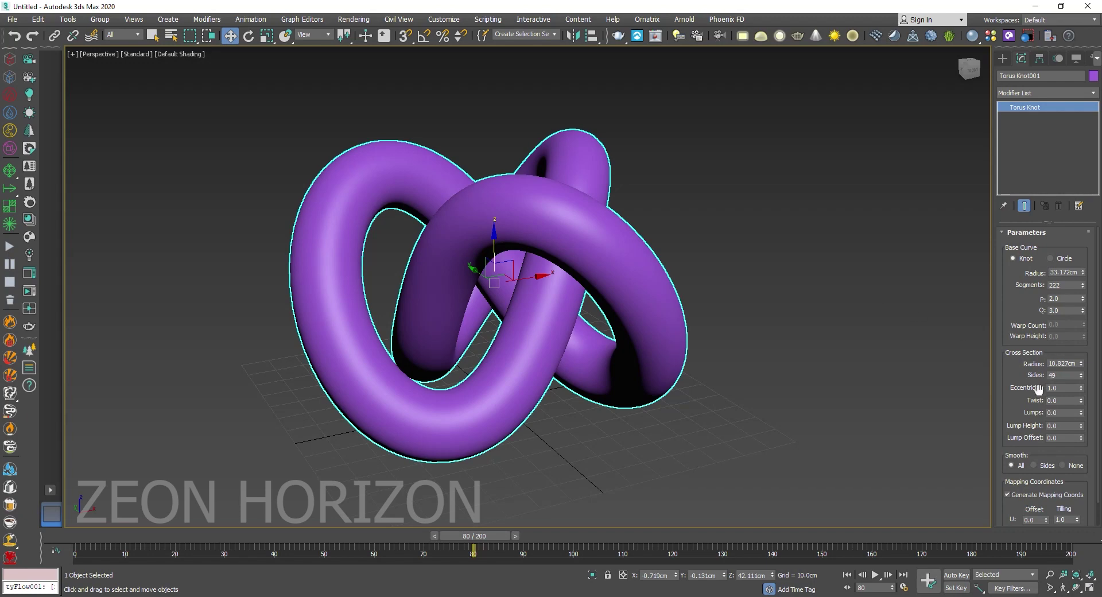
left_click(1002, 58)
mouse_move(733, 227)
middle_mouse_down("alt")
mouse_move(499, 263)
mouse_move(541, 320)
mouse_move(525, 326)
mouse_move(470, 276)
middle_mouse_up("alt")
- Reduce the torus knot radius to 25.874cm and thin its tube
key("r")
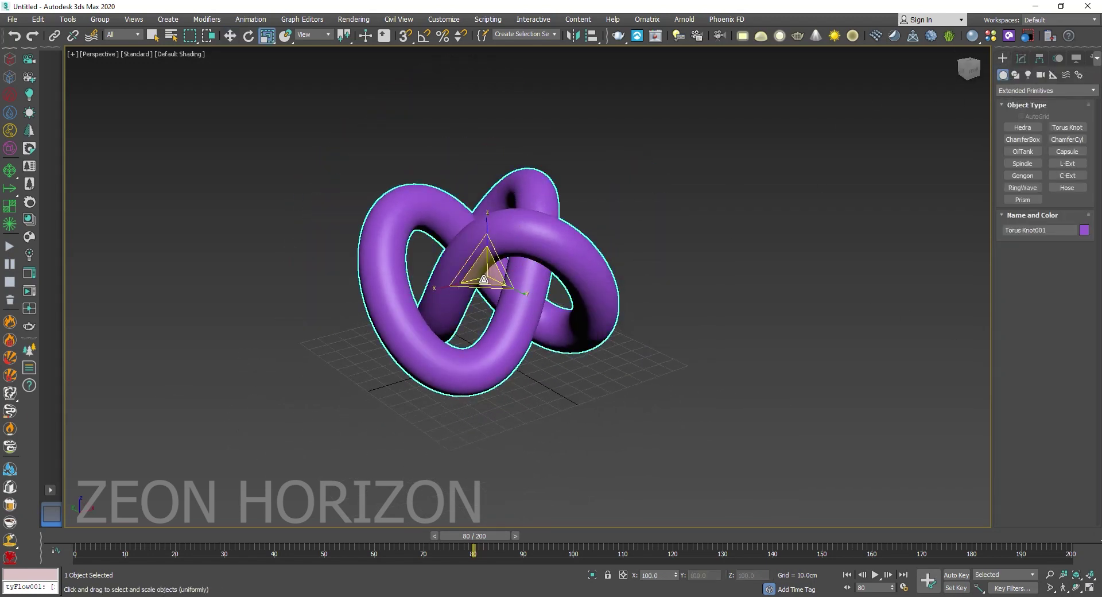
left_click(1021, 58)
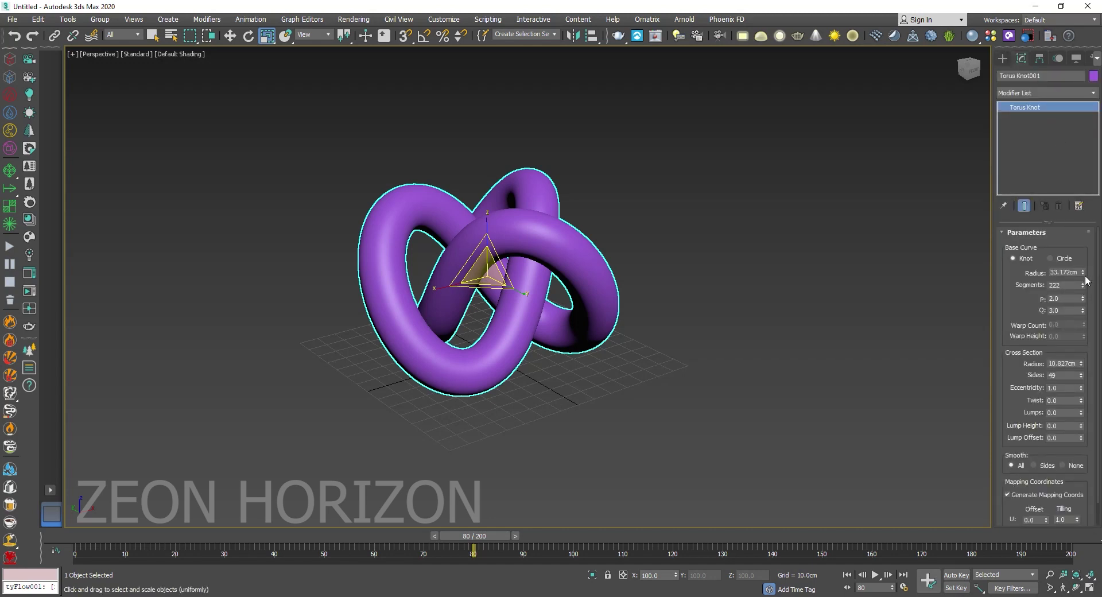
left_click_drag(1083, 274, 1083, 293)
left_click_drag(1081, 363, 1082, 374)
- Raise the torus knot higher along Z and return to a maximised Perspective view
key("w")
key("alt+w")
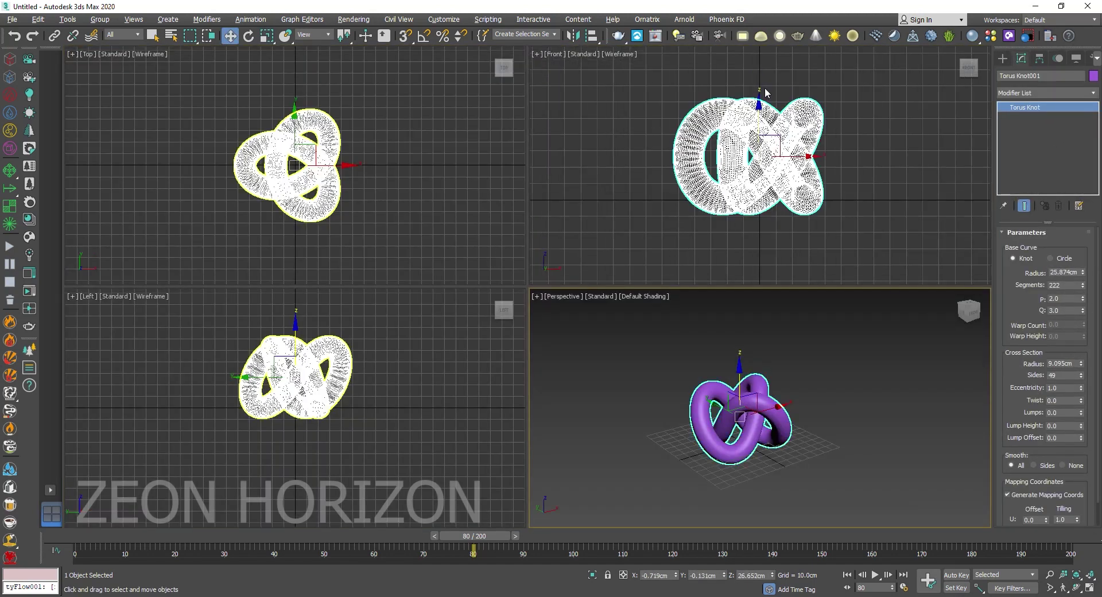
left_click_drag(761, 116, 761, 100)
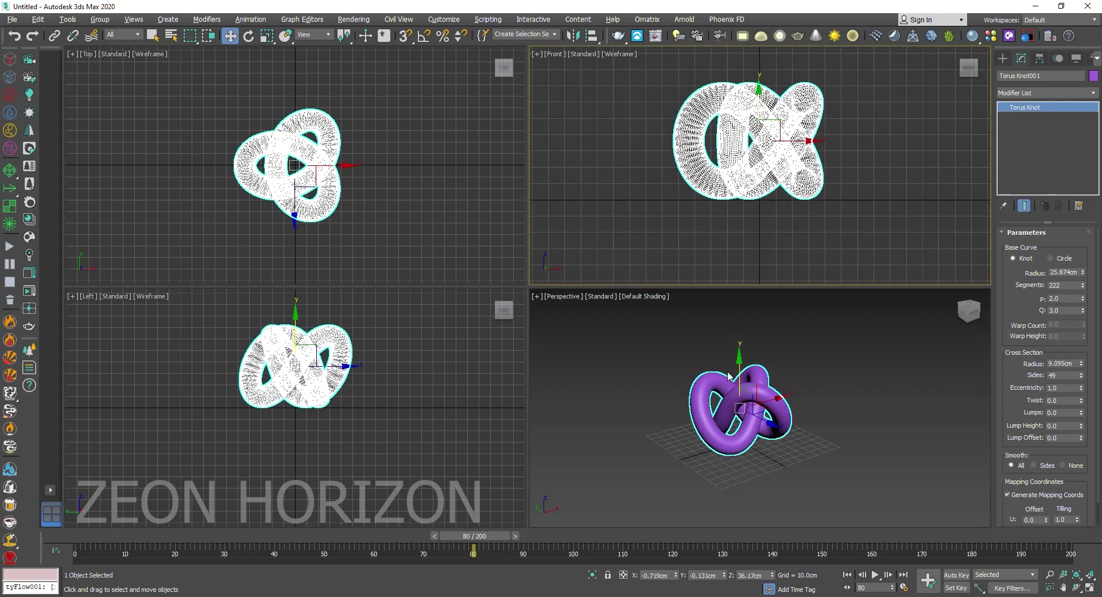
key("alt+w")
mouse_move(416, 315)
middle_mouse_down("alt")
mouse_move(479, 347)
mouse_move(351, 331)
middle_mouse_up("alt")
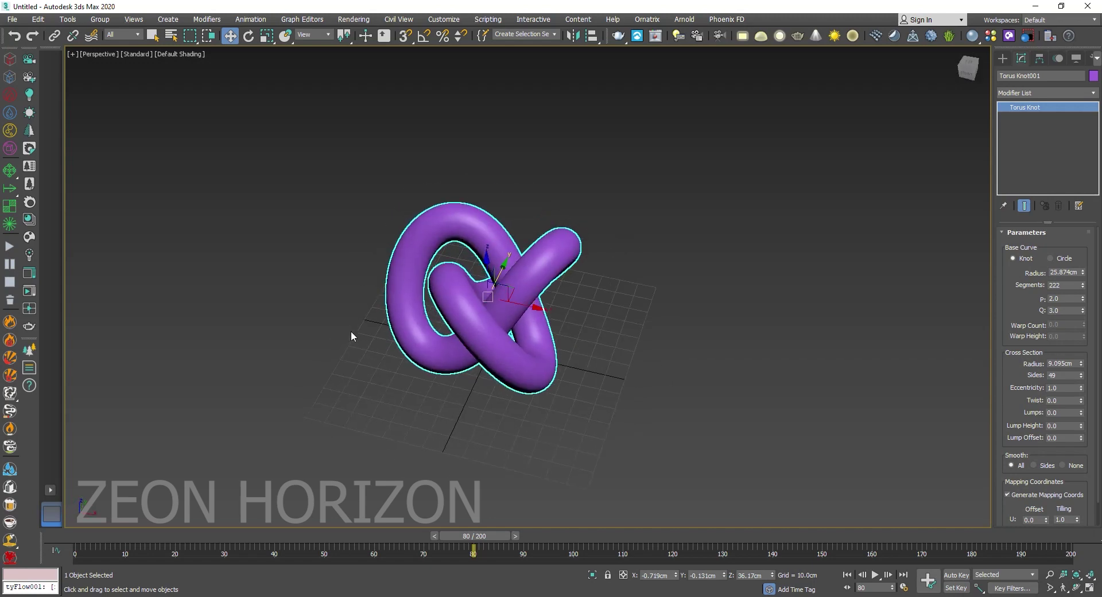
left_click(350, 331)
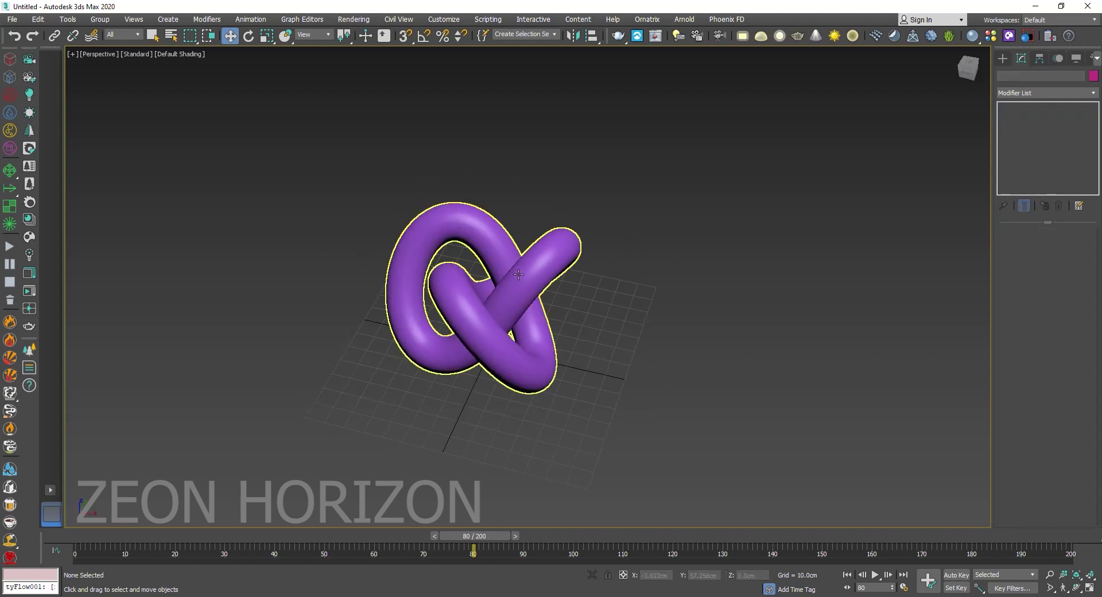
left_click(467, 305)
middle_click_drag(467, 305, 591, 264, "alt")
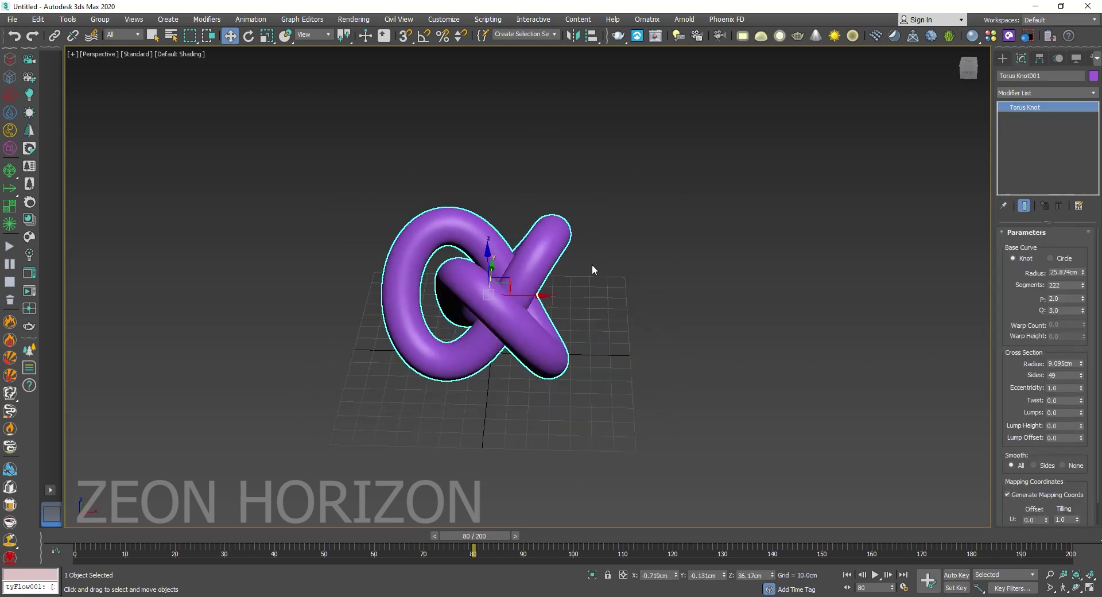
scroll(591, 264, "down", 5)
- Create a large standard-primitive plane spanning the torus knot
left_click(1001, 58)
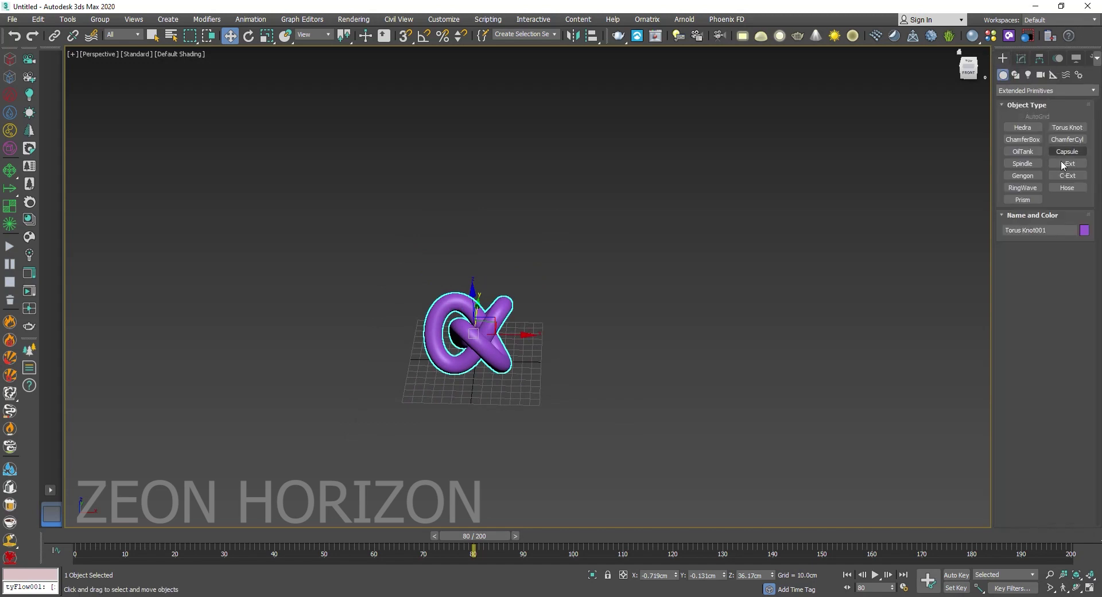
left_click(1079, 90)
left_click(1033, 103)
left_click(1069, 176)
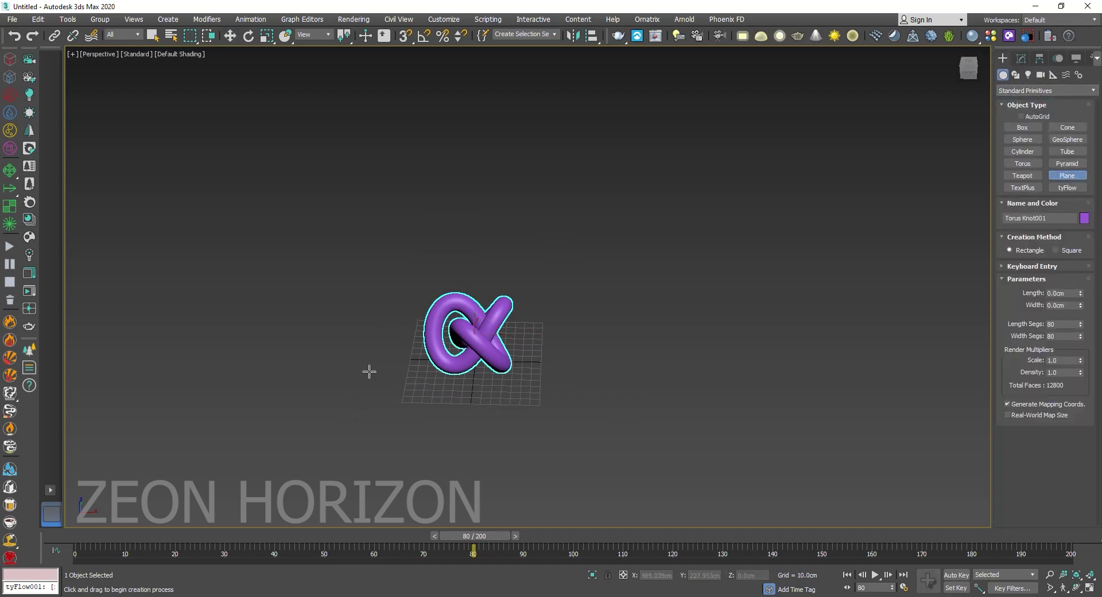
mouse_move(332, 268)
left_mouse_down()
mouse_move(650, 480)
mouse_move(605, 458)
left_mouse_up()
- Lift the plane along Z well above the torus knot
key("w")
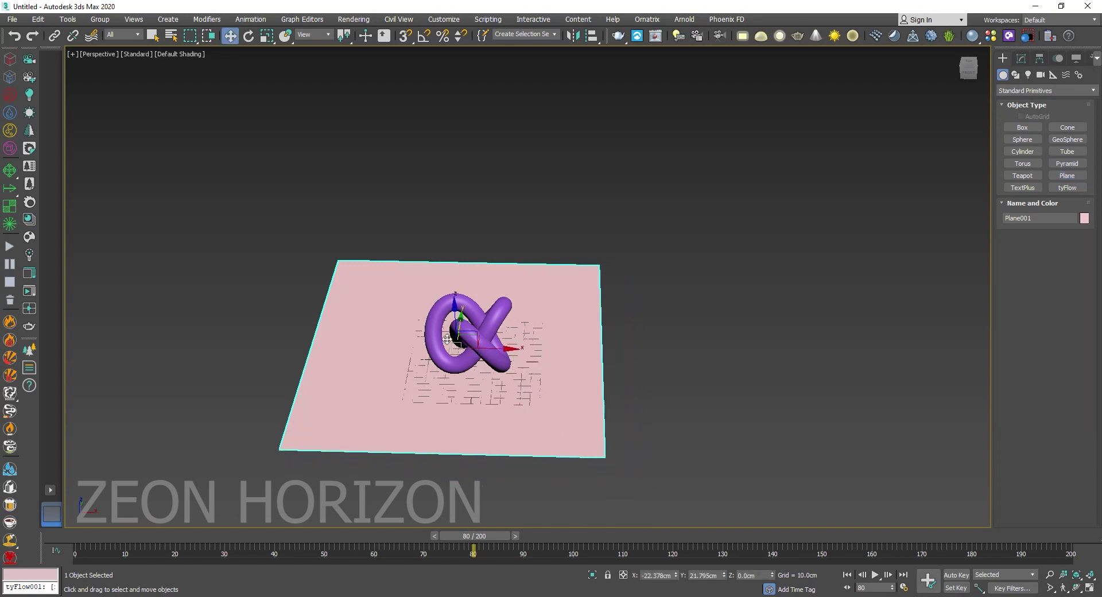
middle_click_drag(476, 332, 510, 359, "alt")
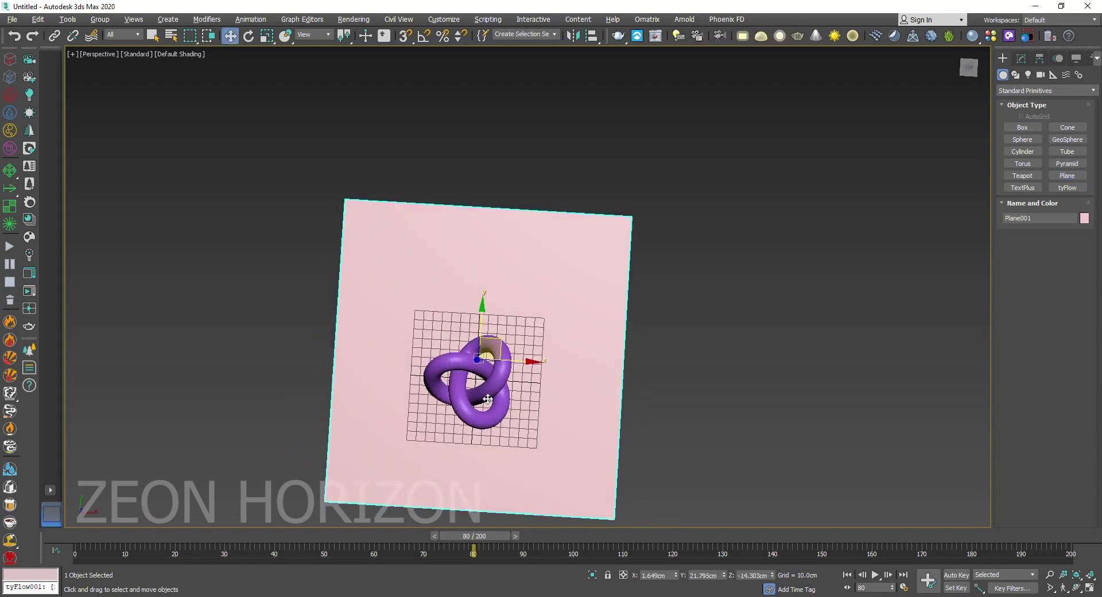
middle_click_drag(510, 359, 462, 321, "alt")
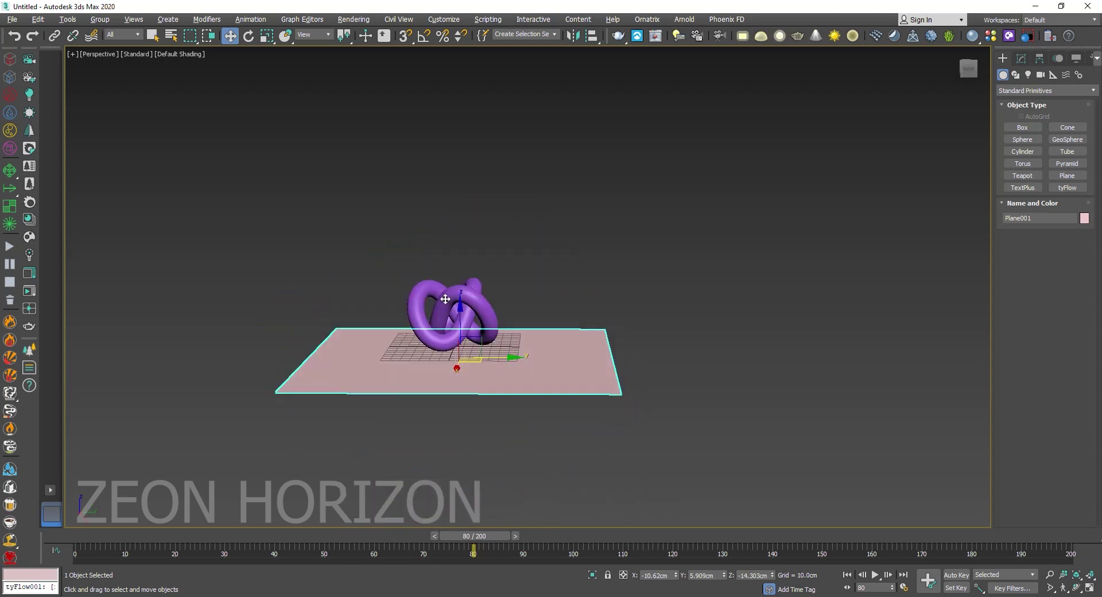
left_click_drag(462, 321, 455, 213)
mouse_move(455, 204)
middle_mouse_down("alt")
mouse_move(492, 209)
mouse_move(519, 233)
mouse_move(516, 207)
middle_mouse_up("alt")
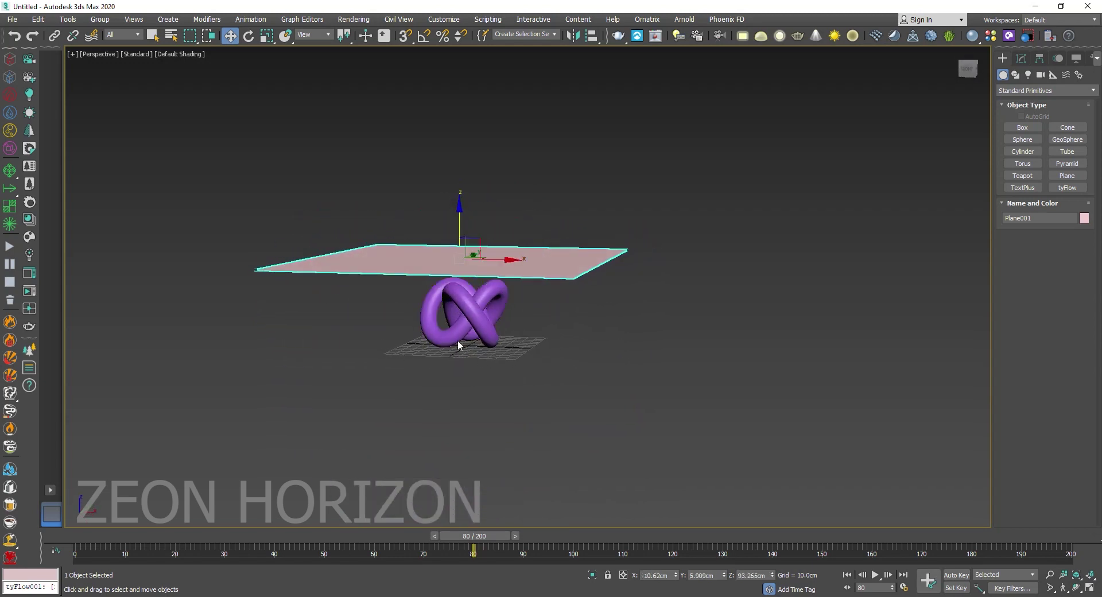
middle_click_drag(455, 345, 518, 363, "alt")
- Place a tyFlow object beside the plane
left_click(1068, 187)
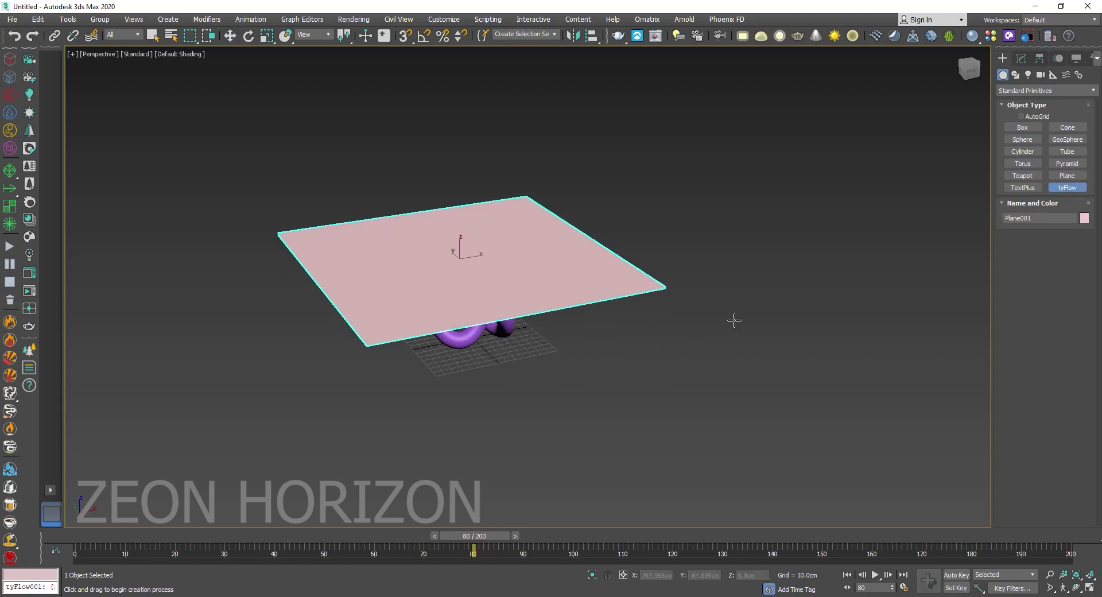
left_click(681, 343)
right_click(976, 380)
left_click_drag(990, 390, 766, 212)
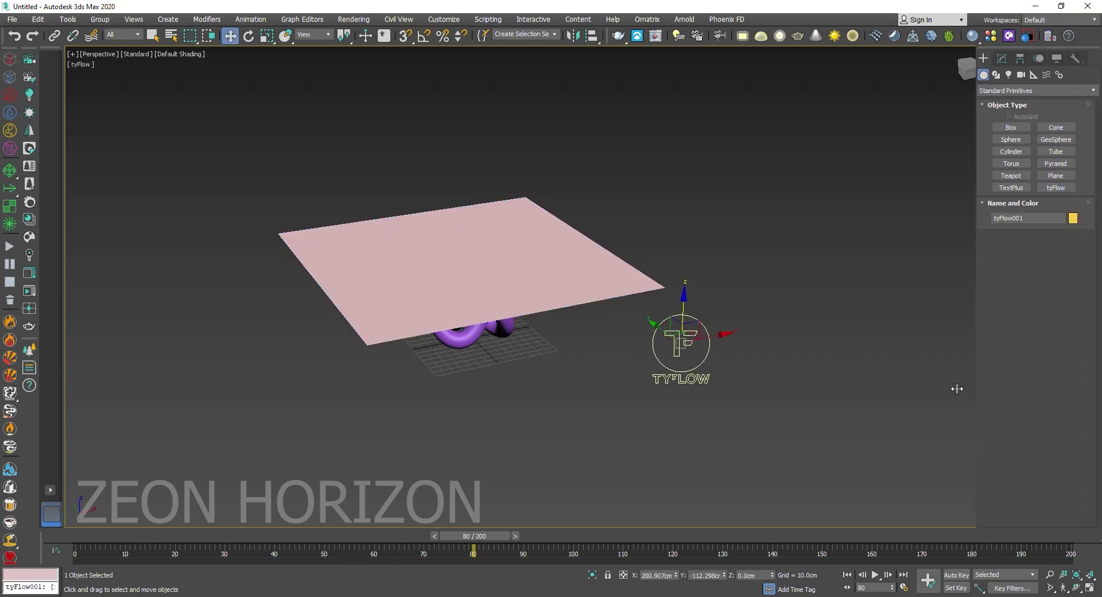
- Open the tyFlow editor and create Event_001 with a Birth Objects operator
left_click(791, 58)
left_click(812, 257)
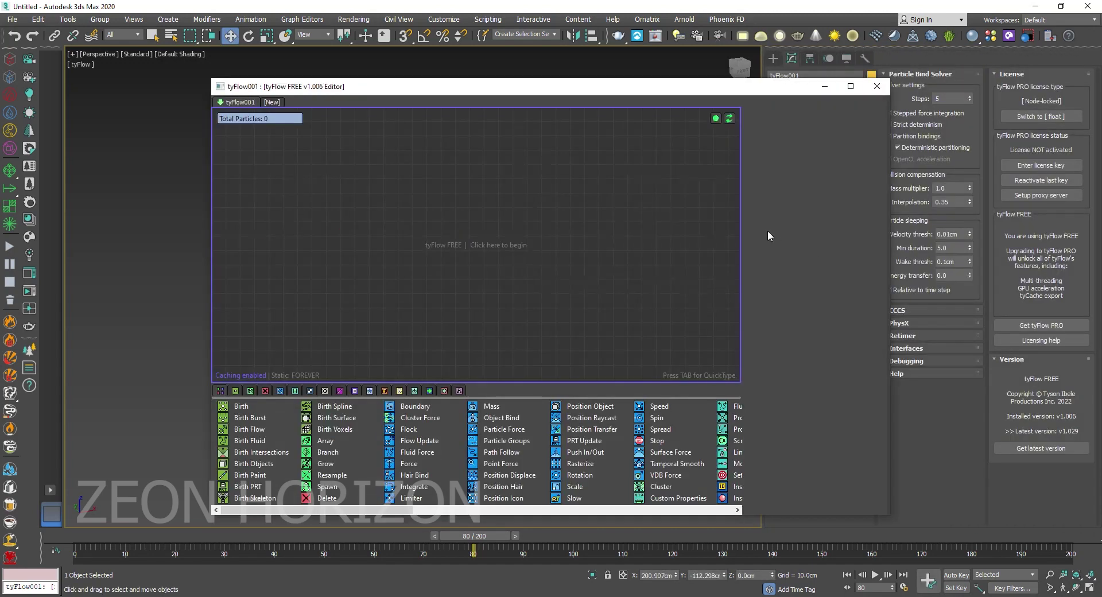
left_click_drag(767, 73, 363, 75)
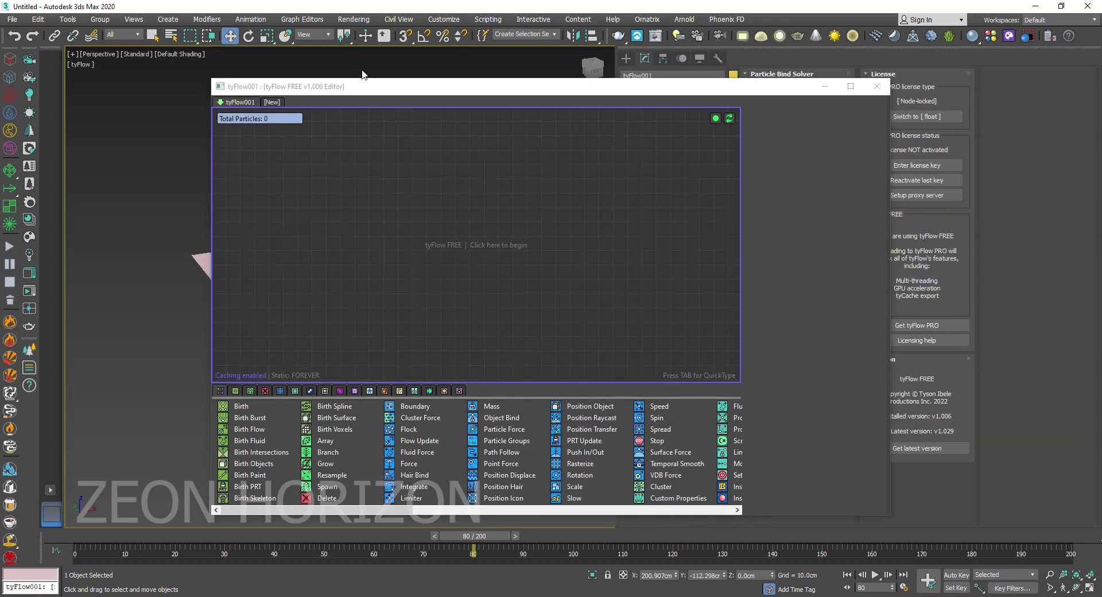
mouse_move(202, 82)
left_mouse_down()
mouse_move(371, 54)
mouse_move(635, 60)
left_mouse_up()
left_click(292, 270)
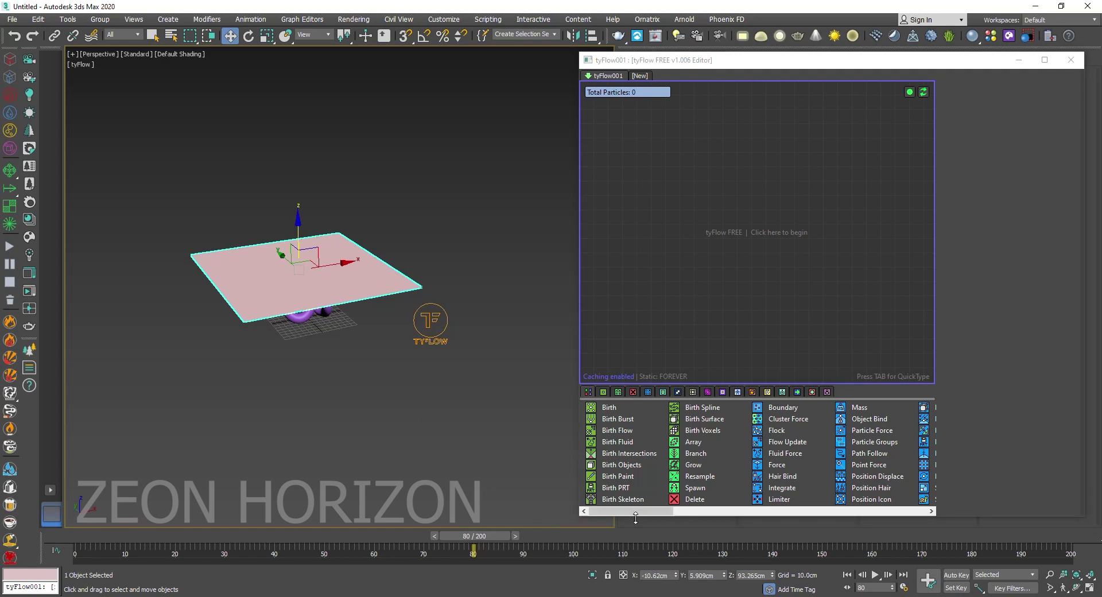
left_click_drag(622, 464, 641, 145)
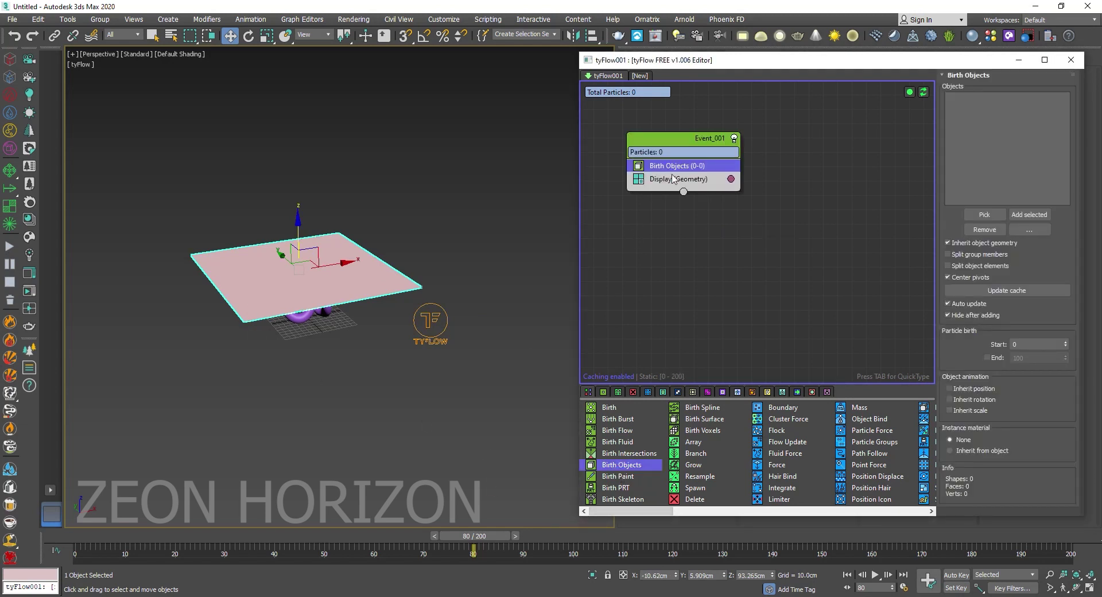
- Pick Plane001 as the Birth Objects source
left_click(982, 214)
left_click(322, 276)
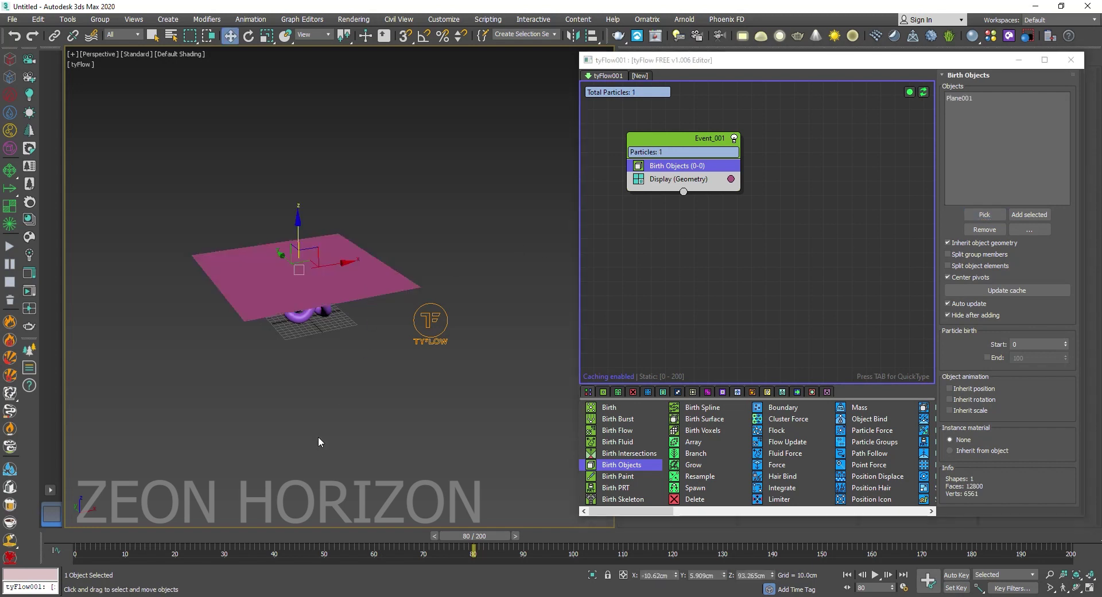
middle_click_drag(278, 351, 298, 422)
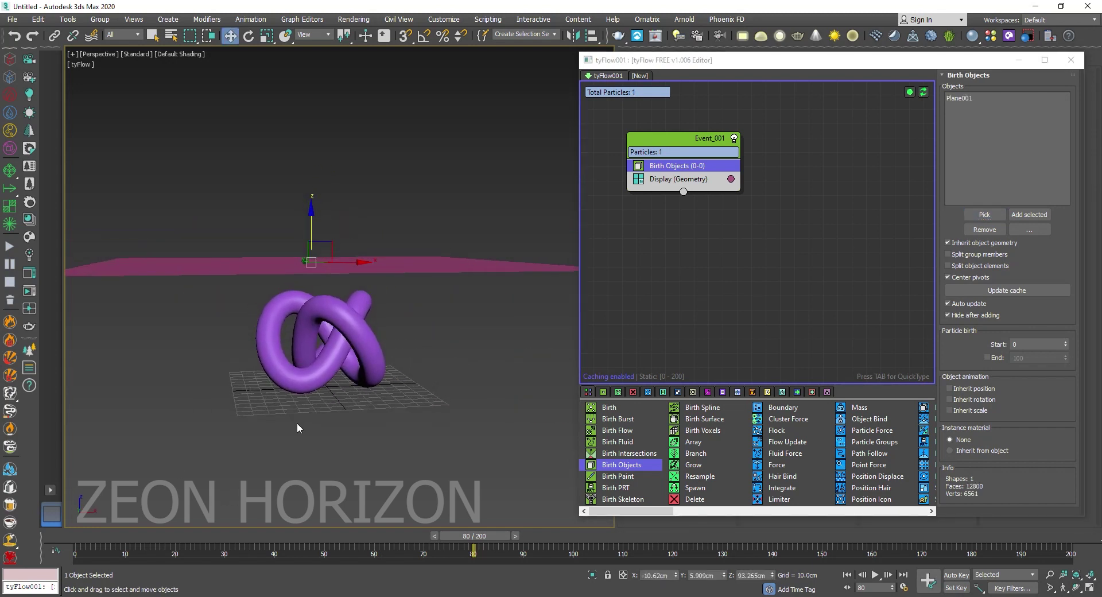
scroll(299, 422, "up", 2)
middle_click_drag(673, 171, 654, 134)
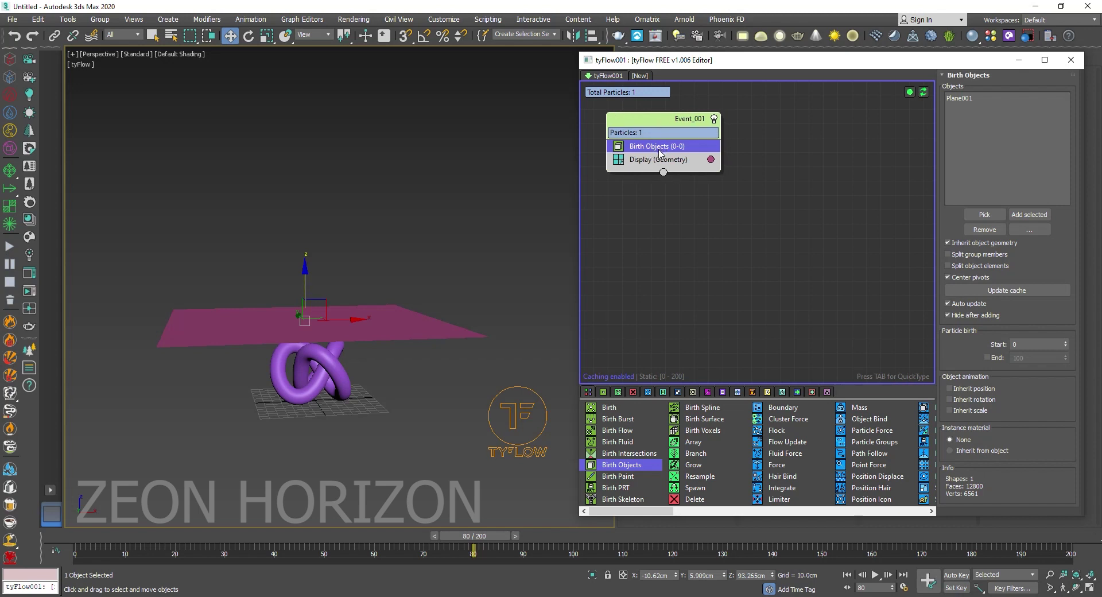
- Add a Cloth Bind operator to turn the plane's particles into cloth
key("Tab")
type("c")
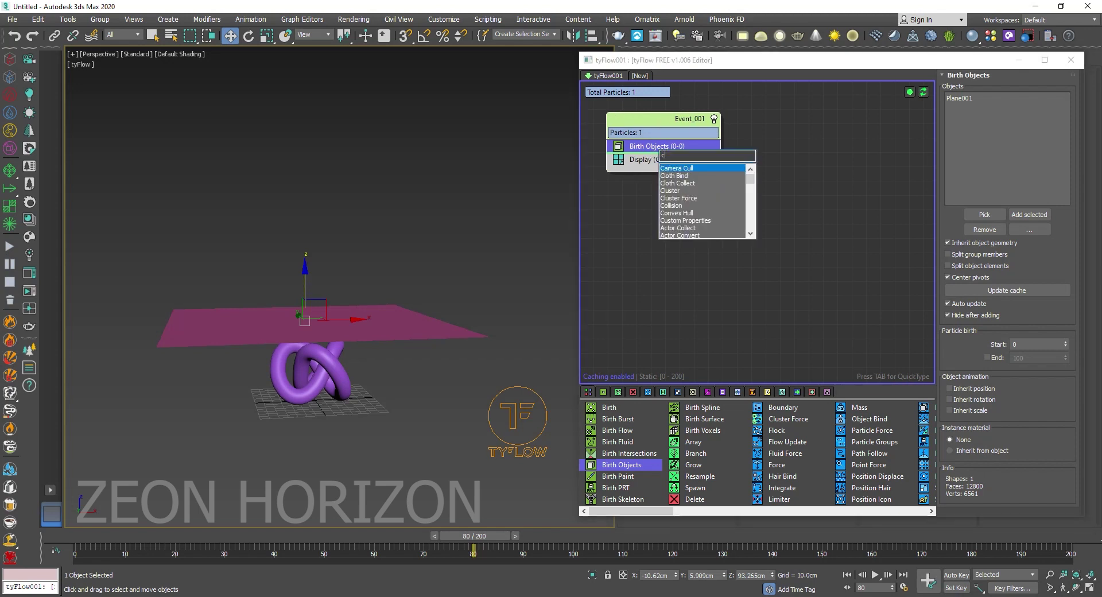
type("lo")
left_click(683, 169)
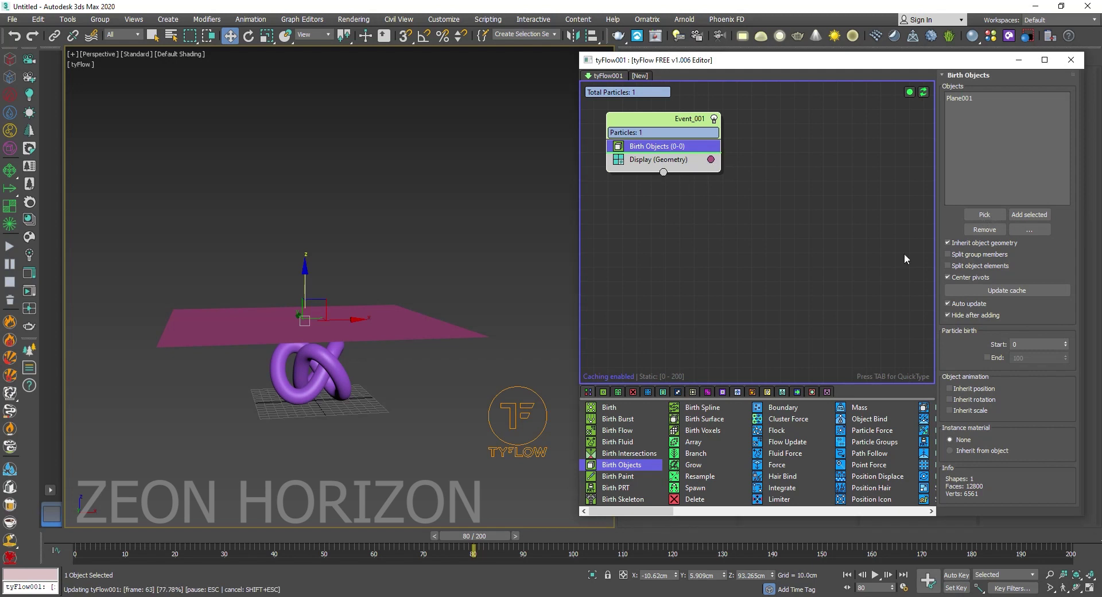
left_click(98, 540)
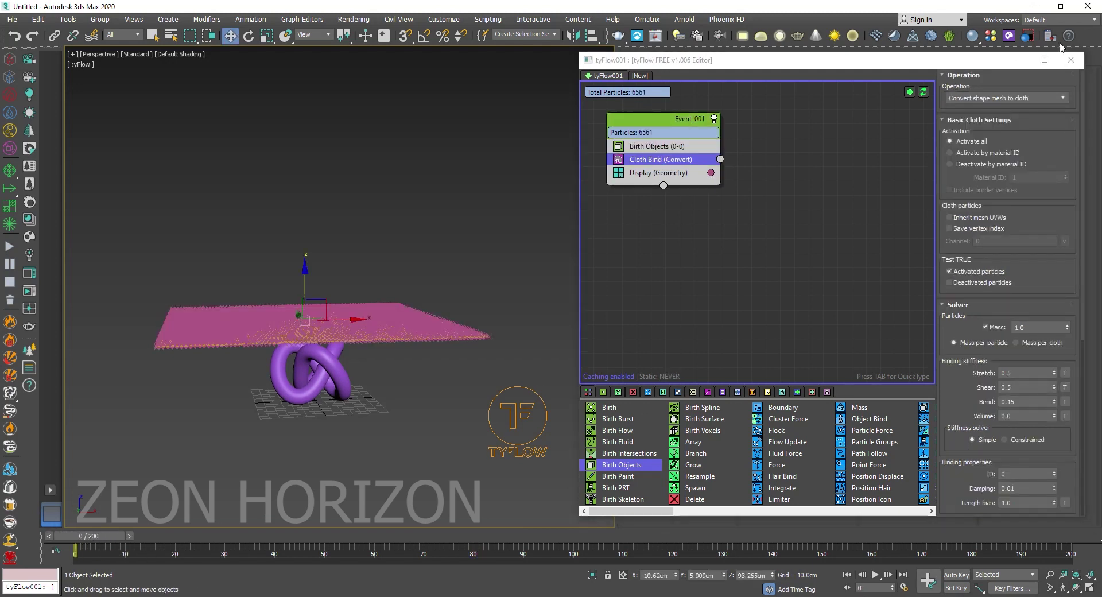
left_click(1019, 60)
left_click(487, 212)
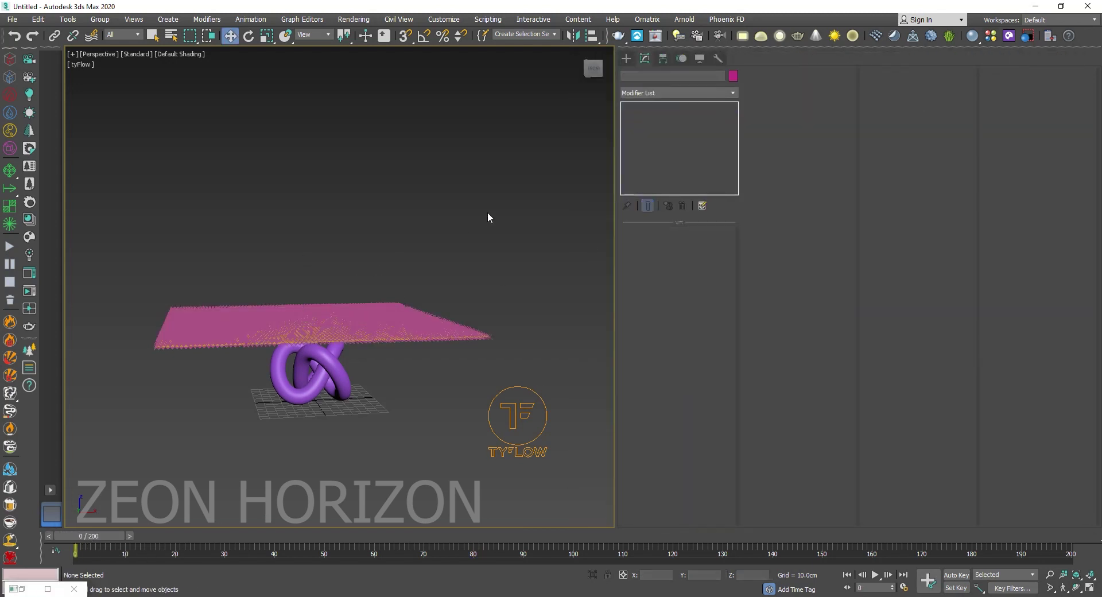
right_click(486, 212)
- Select Plane001 and set its Length Segs and Width Segs from 80 to 25
right_click(376, 184)
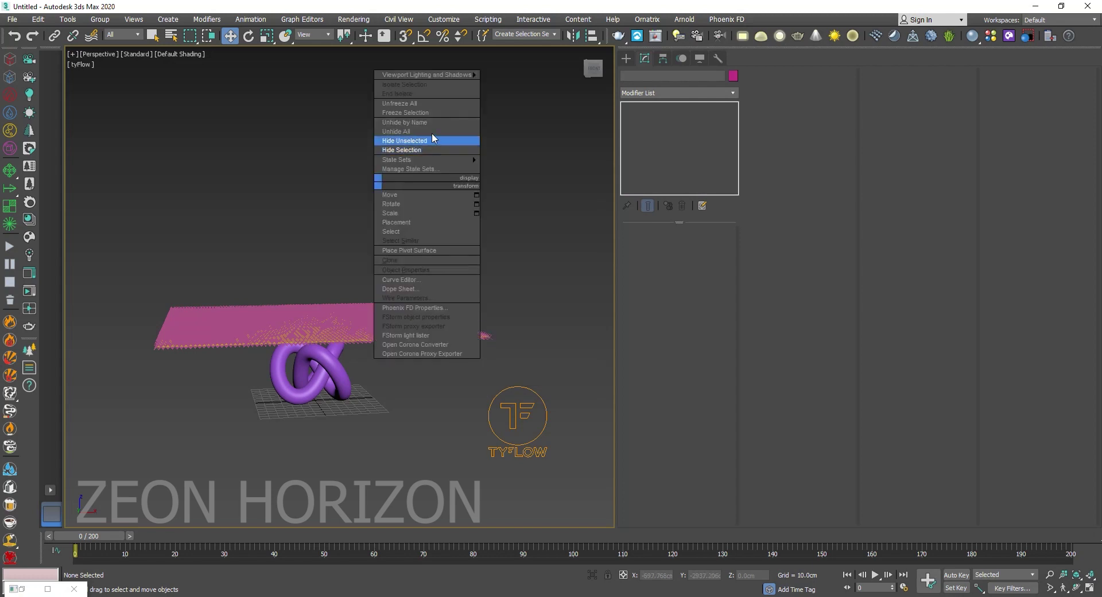
left_click(326, 323)
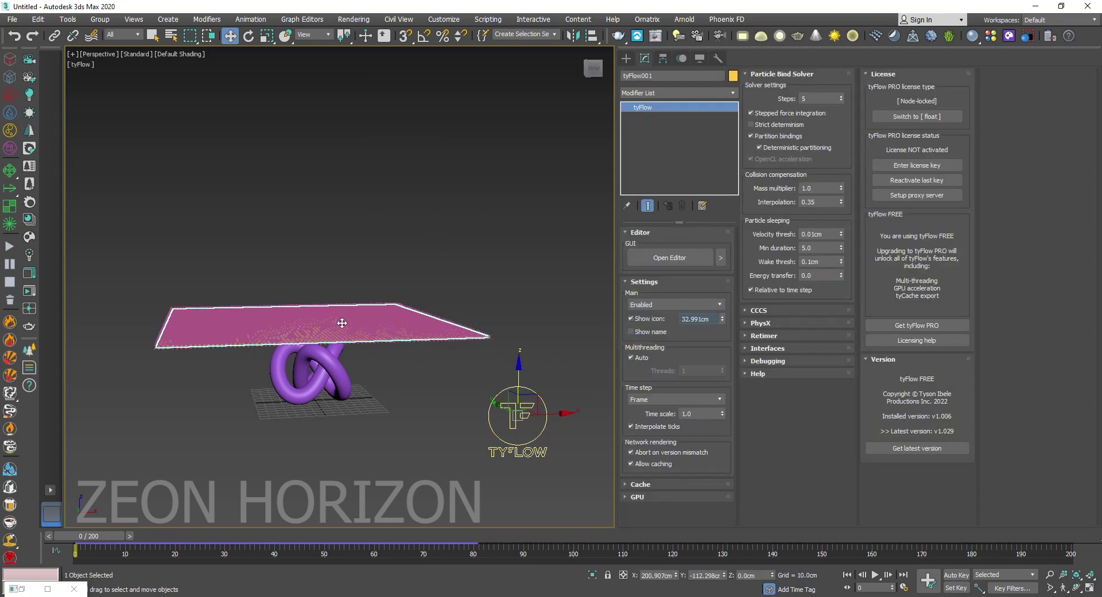
left_click(342, 323)
double_click(655, 74)
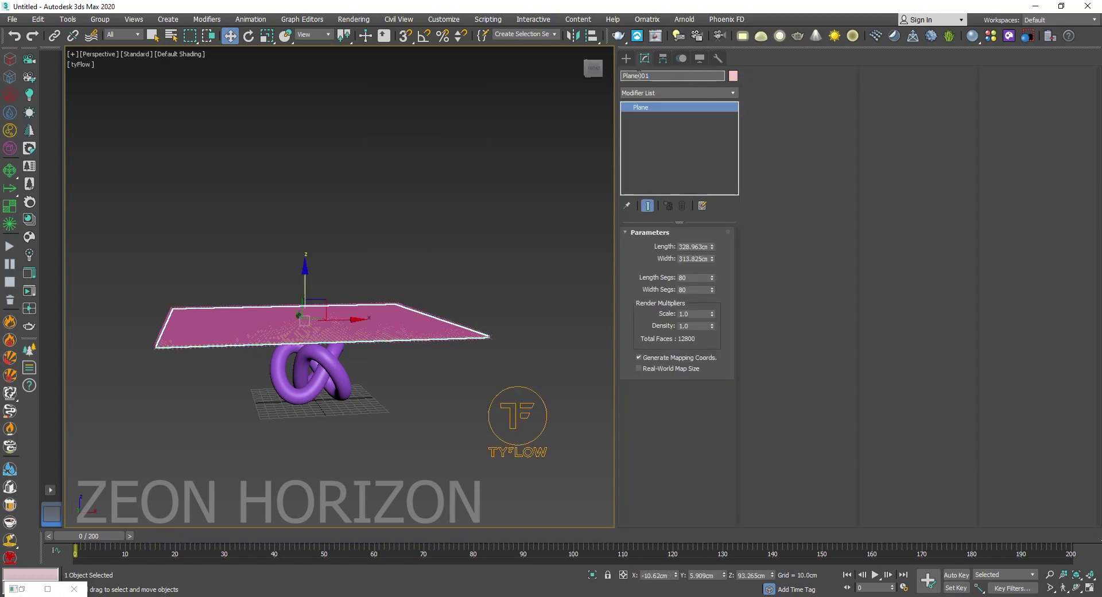
left_click(692, 278)
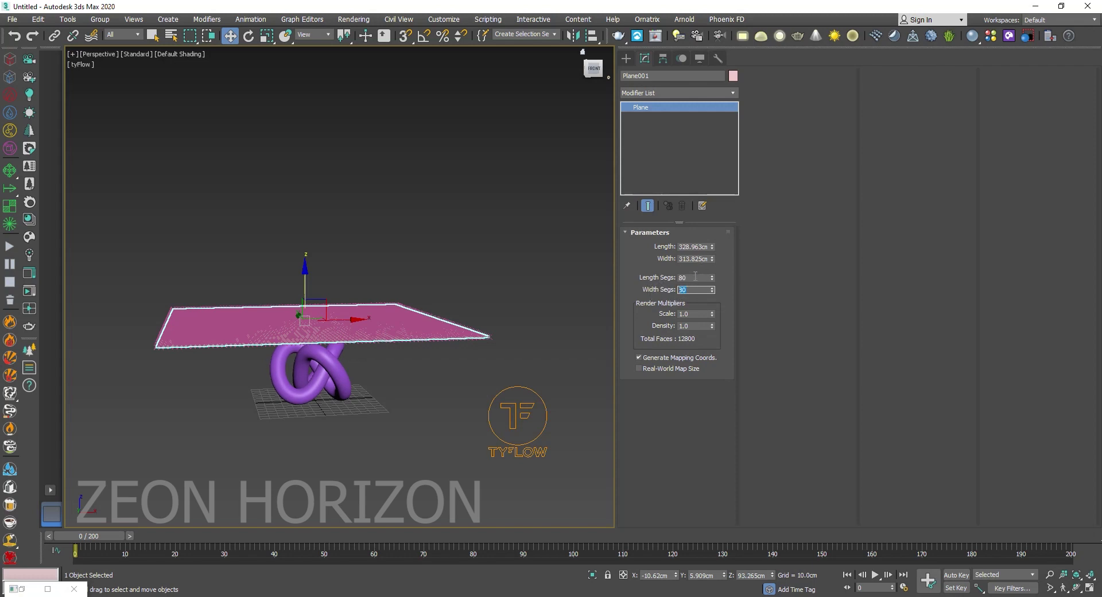
left_click(693, 277)
left_click(693, 289)
type("25")
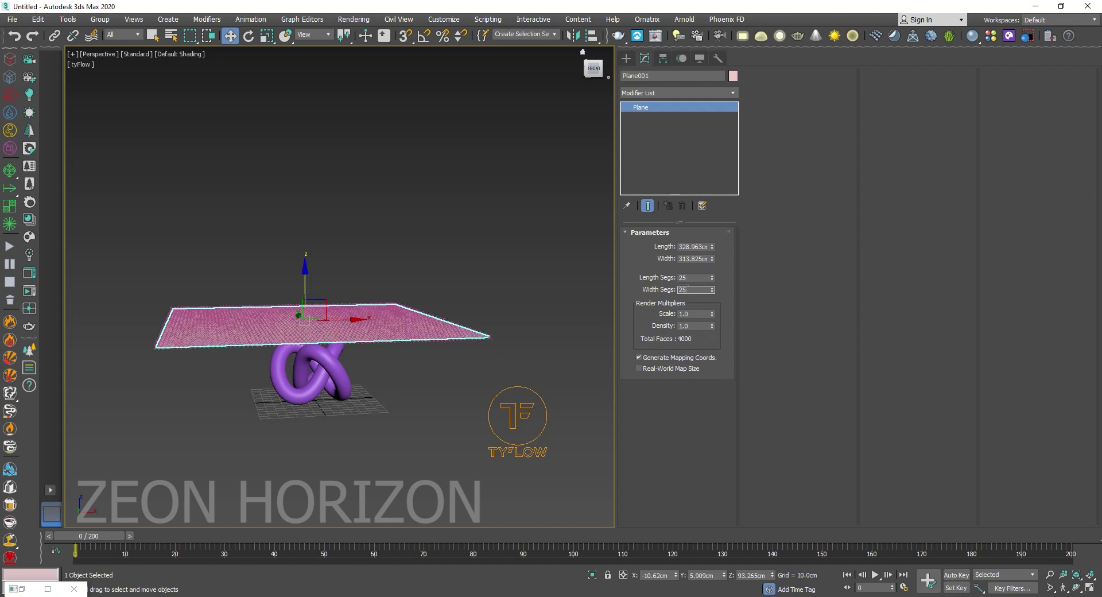
key("Return")
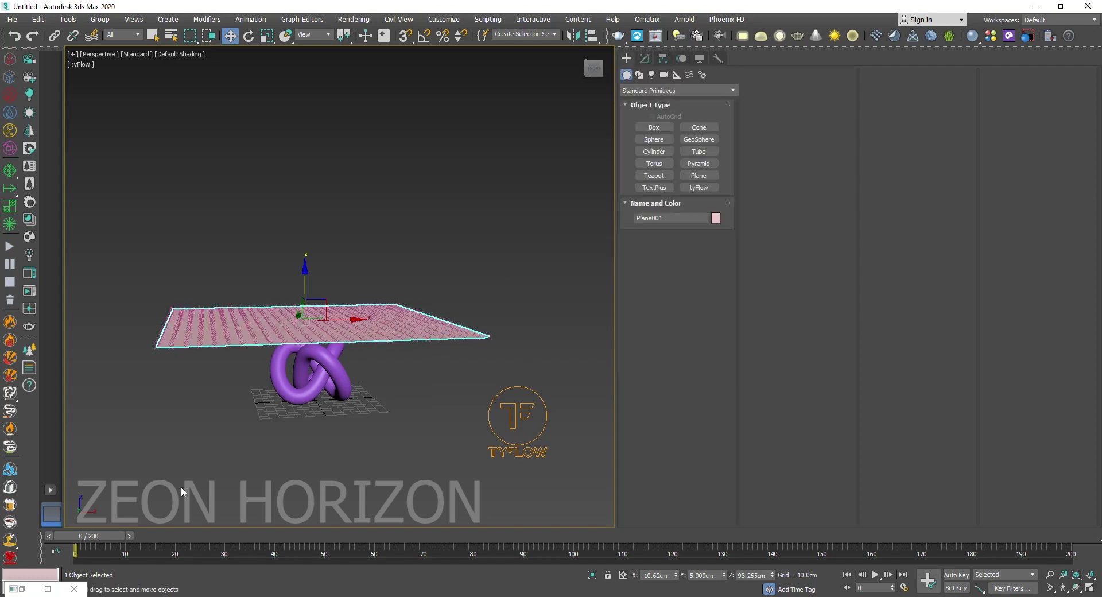
- Restore the tyFlow editor and play the cloth simulation a few frames
left_click(23, 589)
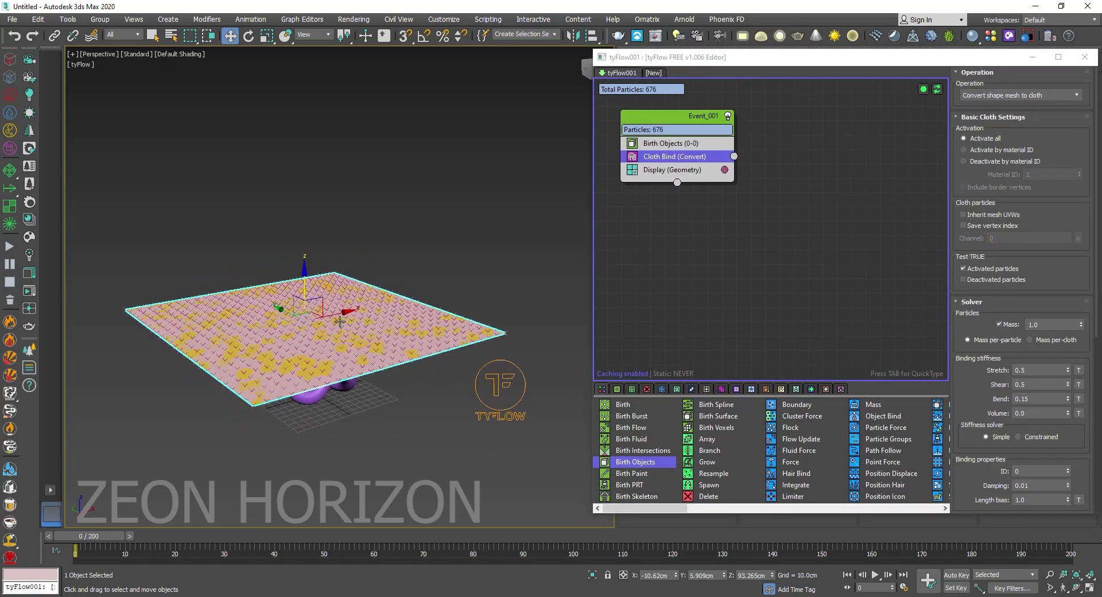
middle_click_drag(327, 326, 101, 513, "alt")
mouse_move(89, 536)
left_mouse_down()
mouse_move(172, 541)
mouse_move(152, 541)
left_mouse_up()
key("w")
mouse_move(269, 368)
middle_mouse_down("alt")
mouse_move(272, 327)
mouse_move(274, 336)
middle_mouse_up("alt")
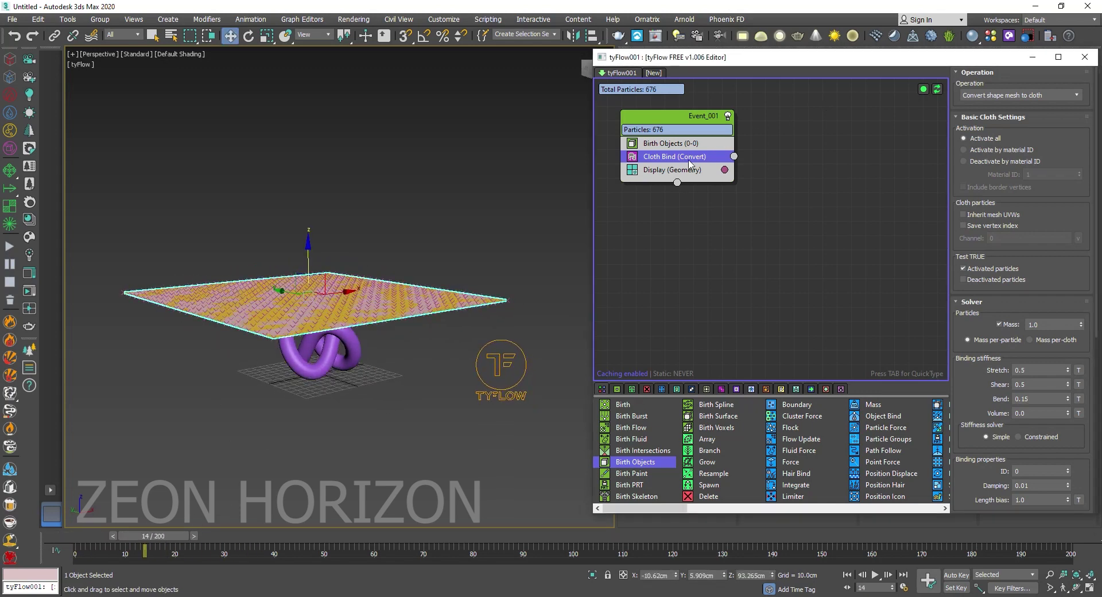
- Uncheck 'Mark particles with no geometry' in the Display operator
left_click(671, 169)
left_click_drag(970, 49, 969, 33)
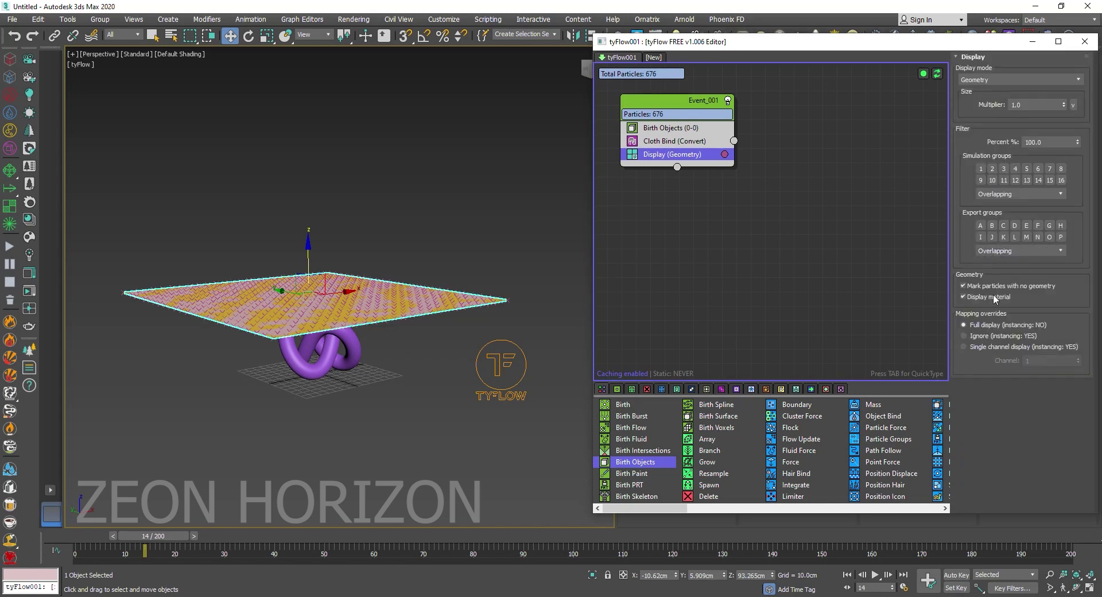
left_click(970, 287)
middle_click_drag(306, 282, 310, 310, "alt")
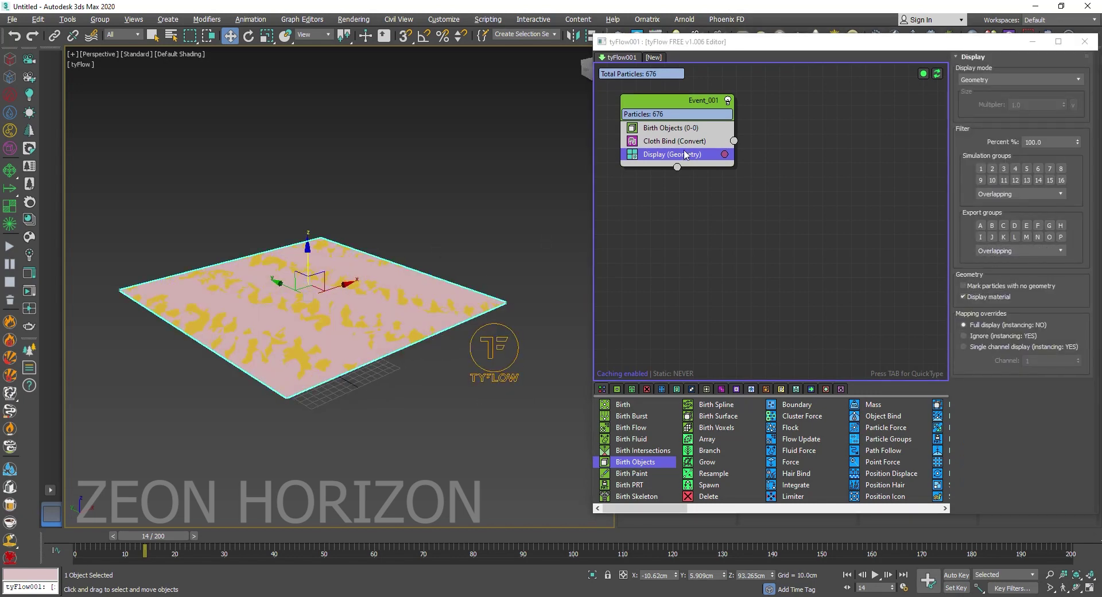
key("Tab")
- Add a Force operator with built-in gravity strength -0.1cm
type("force")
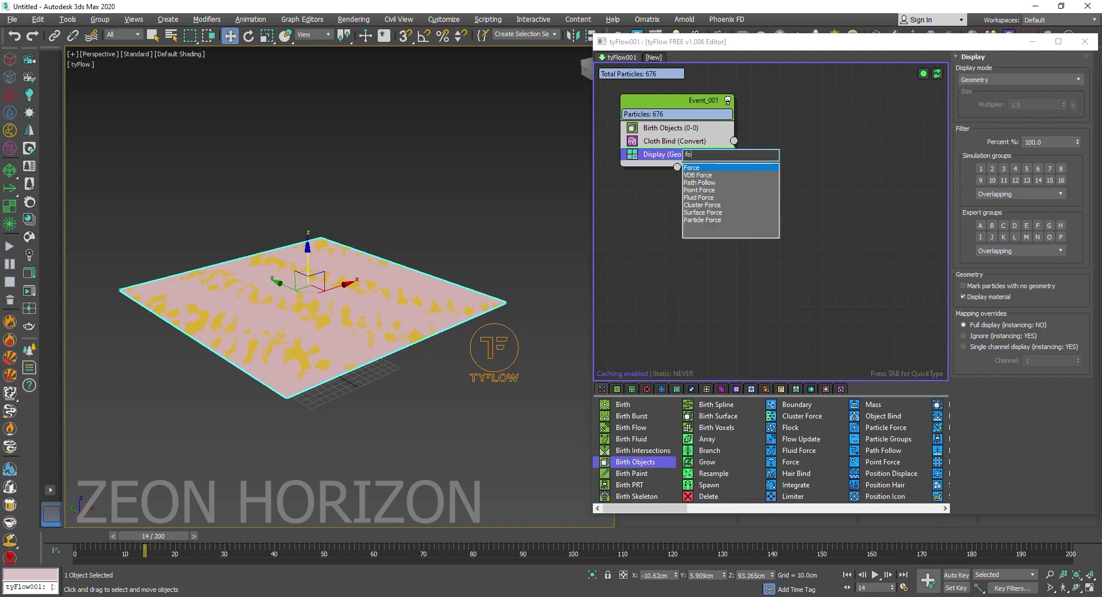
key("Return")
double_click(1032, 295)
type("0.1")
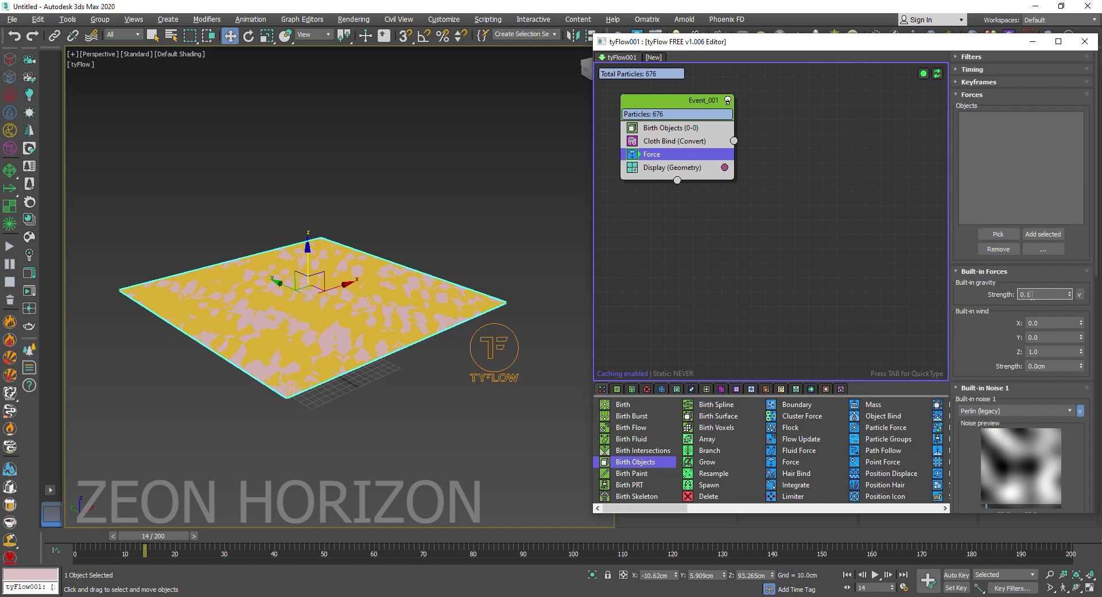
key("Return")
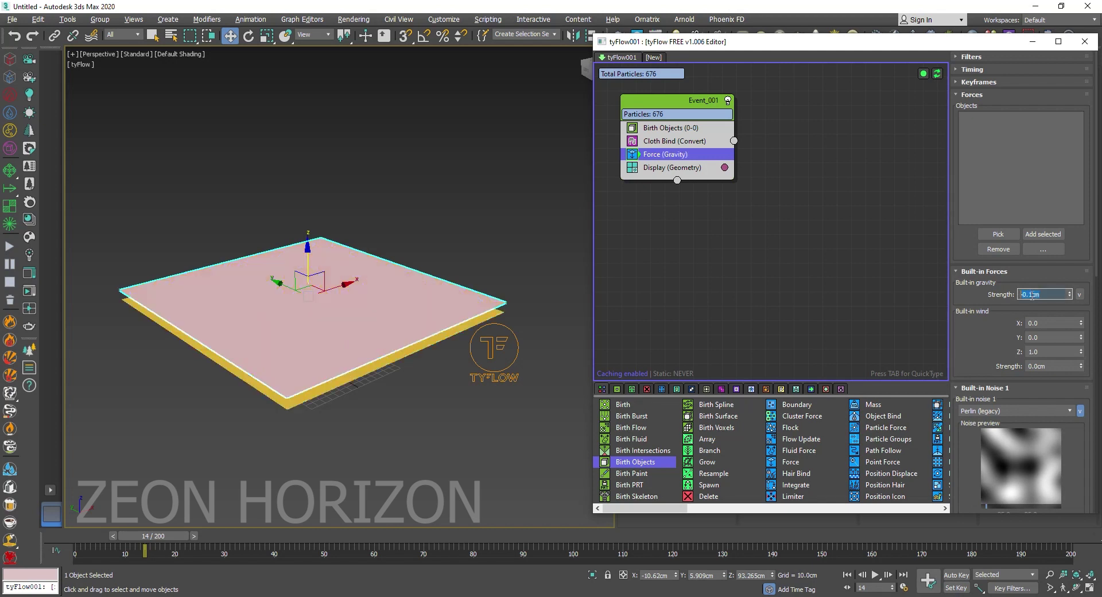
- Hide the original pink plane and advance the simulation to about frame 48
left_click(204, 440)
left_click(308, 282)
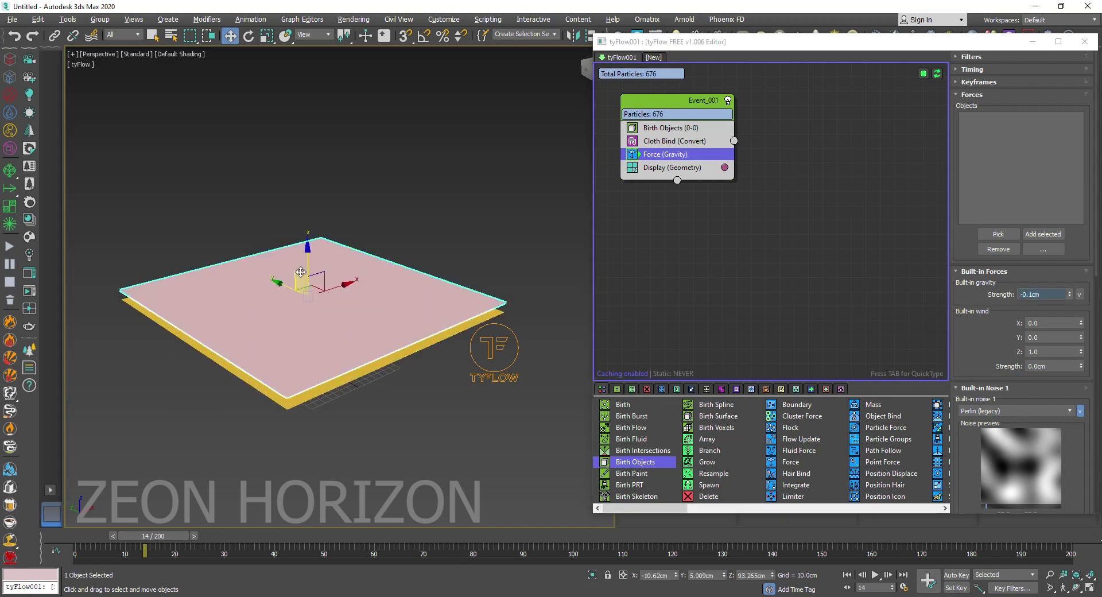
right_click(307, 280)
left_click(336, 228)
left_click_drag(139, 536, 327, 531)
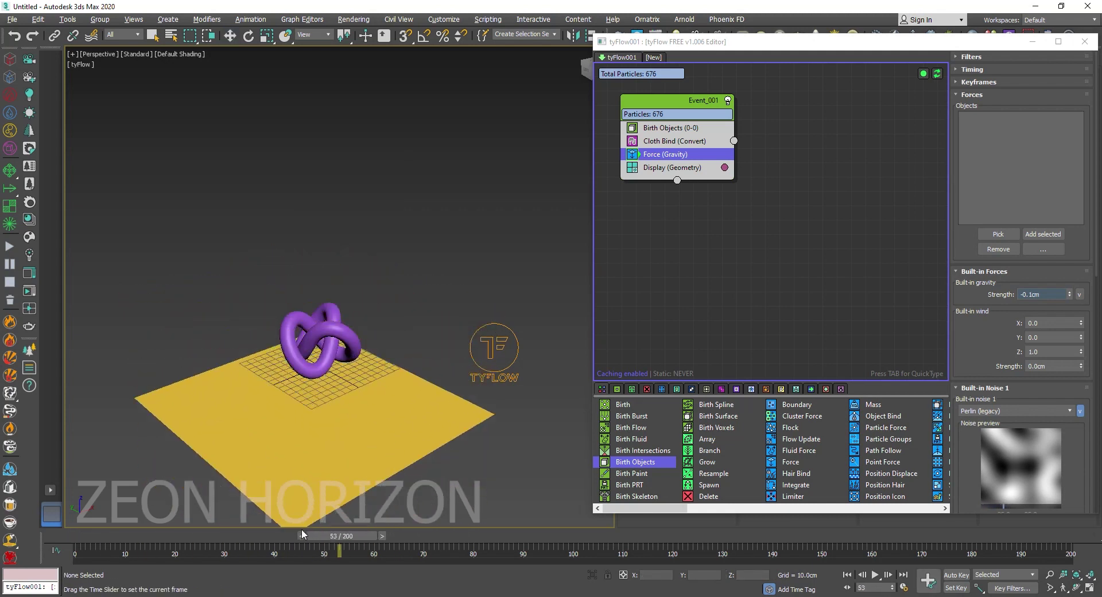
- Add a Collision operator with ground collision enabled and replay to frame 58
key("w")
key("Tab")
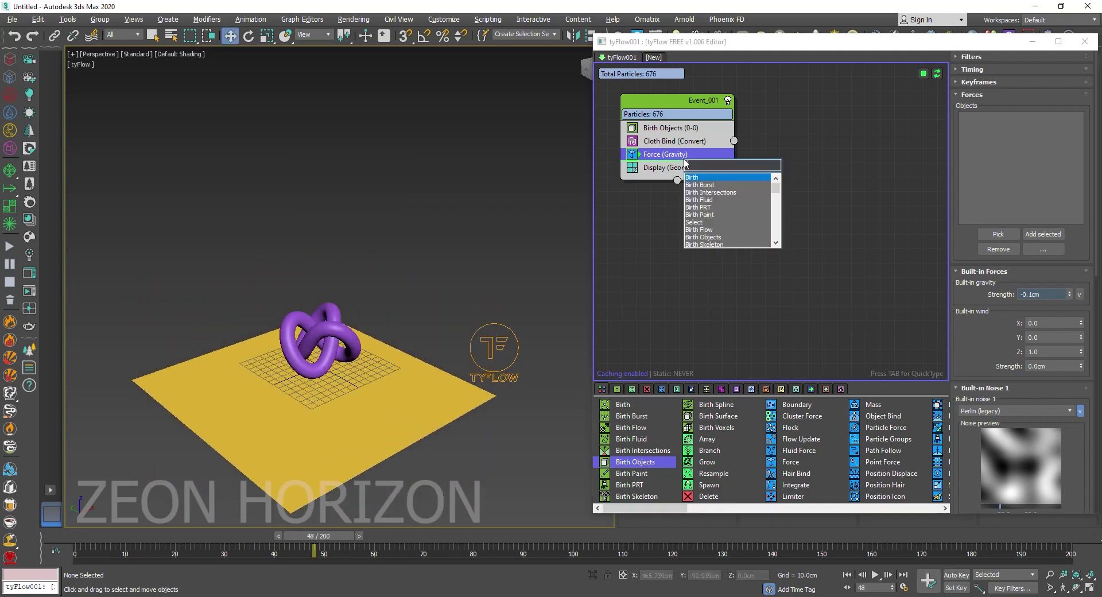
type("col")
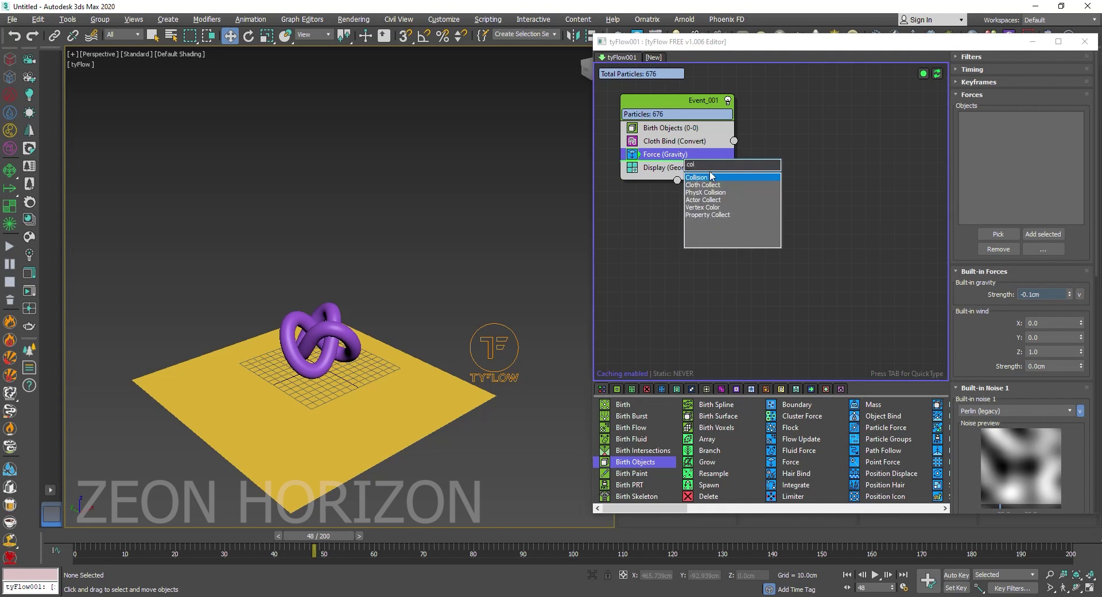
left_click(712, 178)
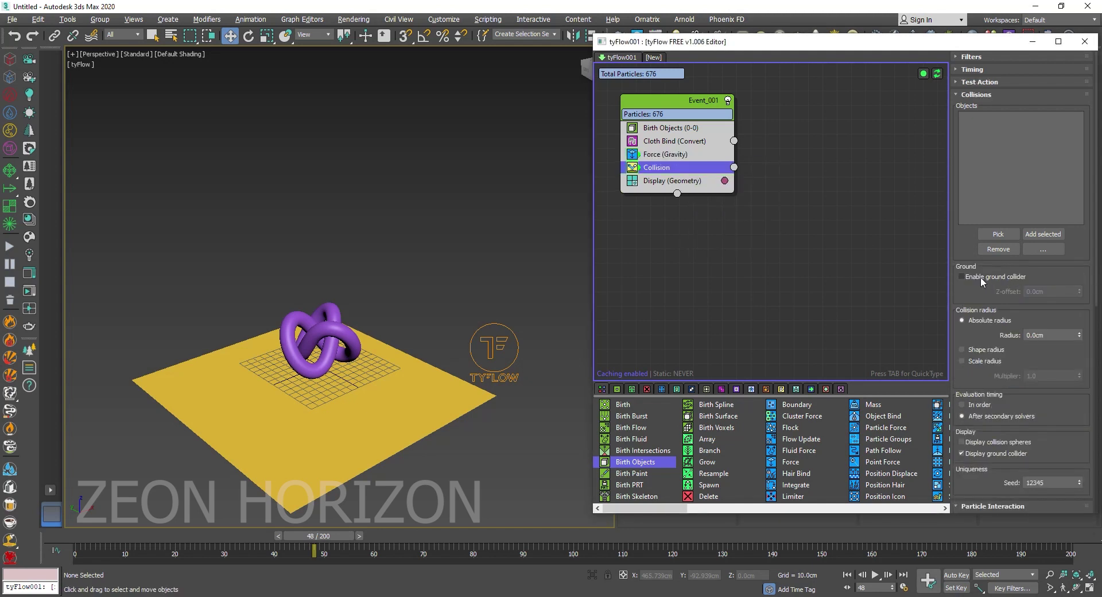
left_click(977, 280)
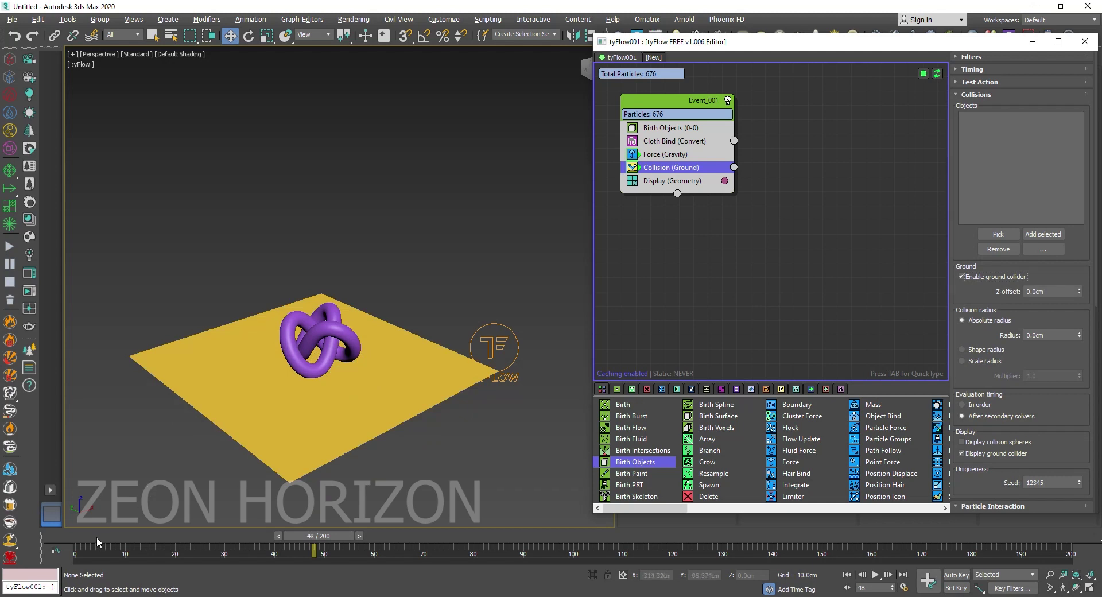
mouse_move(98, 543)
left_mouse_down()
mouse_move(357, 553)
mouse_move(85, 554)
left_mouse_up()
key("w")
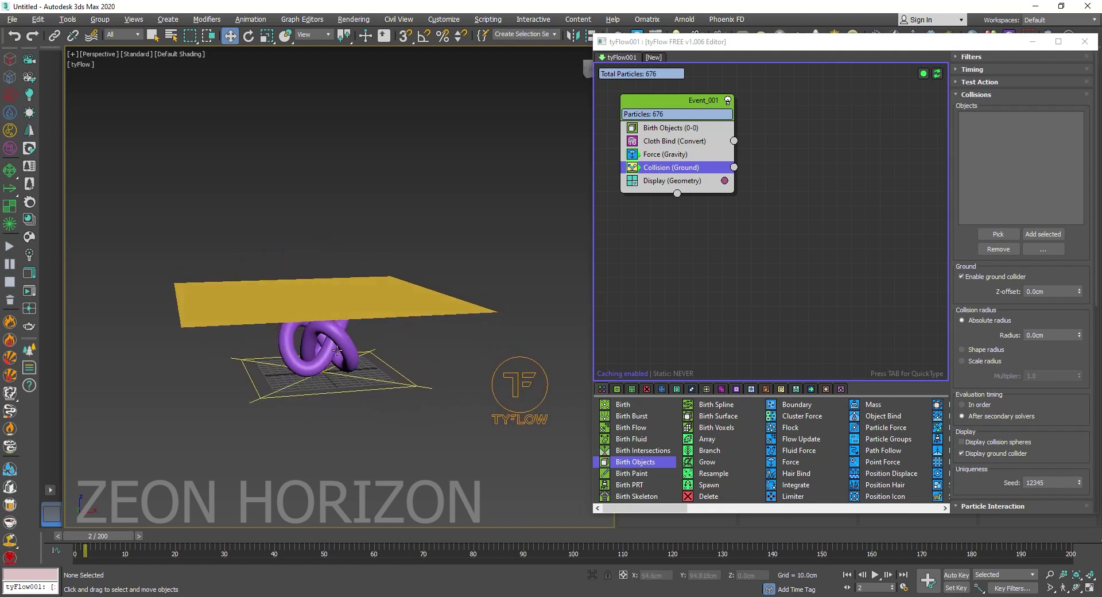
- Select the purple torus knot and set the last operator as the insertion point
middle_click_drag(318, 345, 322, 357)
left_click(324, 350)
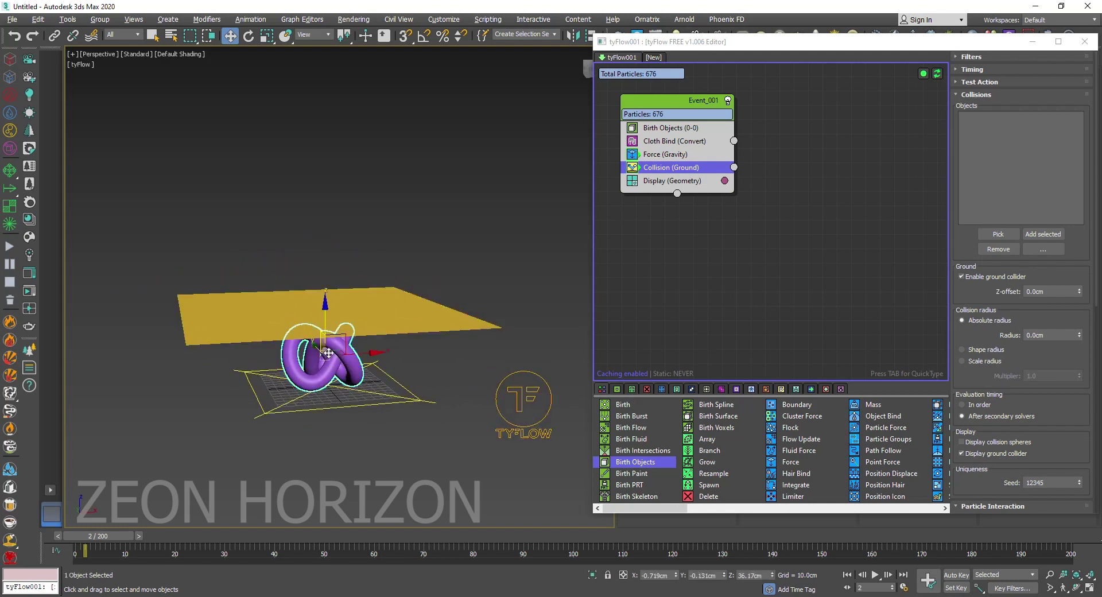
left_click(685, 181)
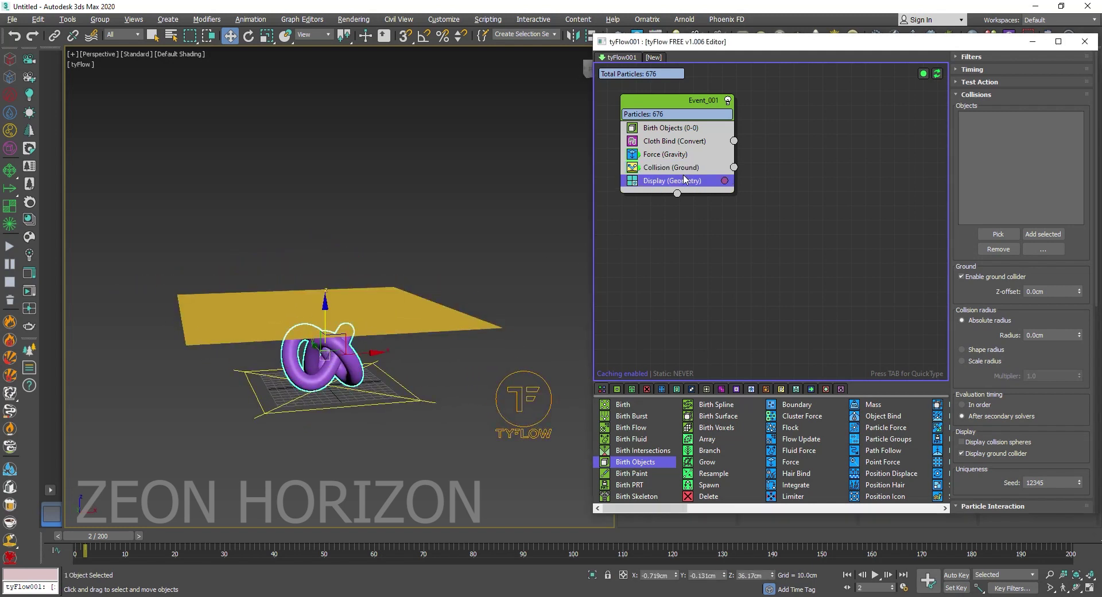
key("Tab")
- Add a second Collision operator with Torus Knot001 as collider and scrub the simulation
type("col")
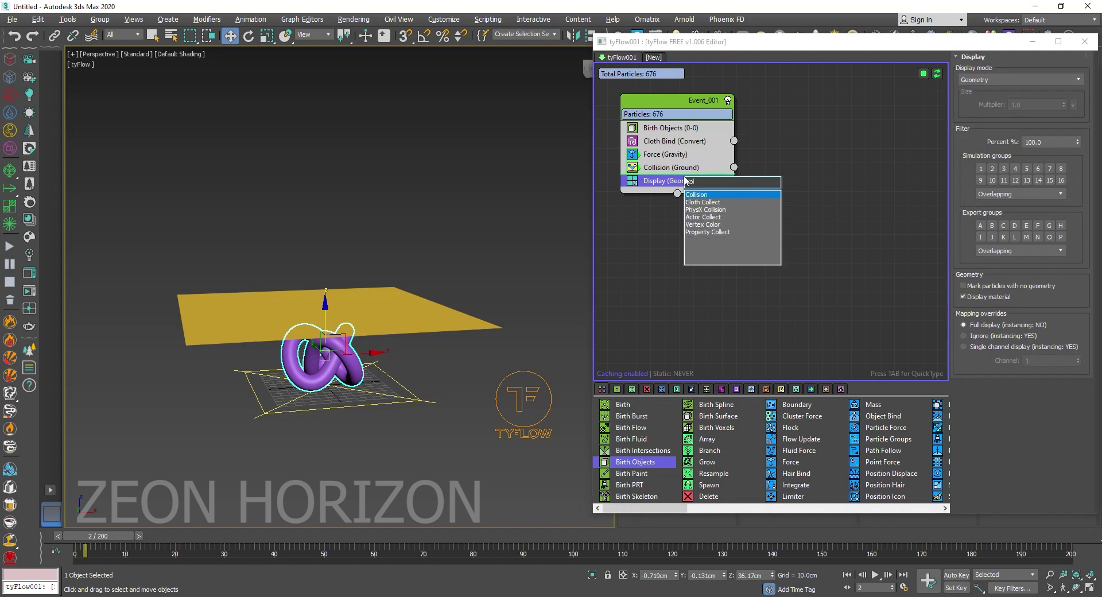
left_click(705, 194)
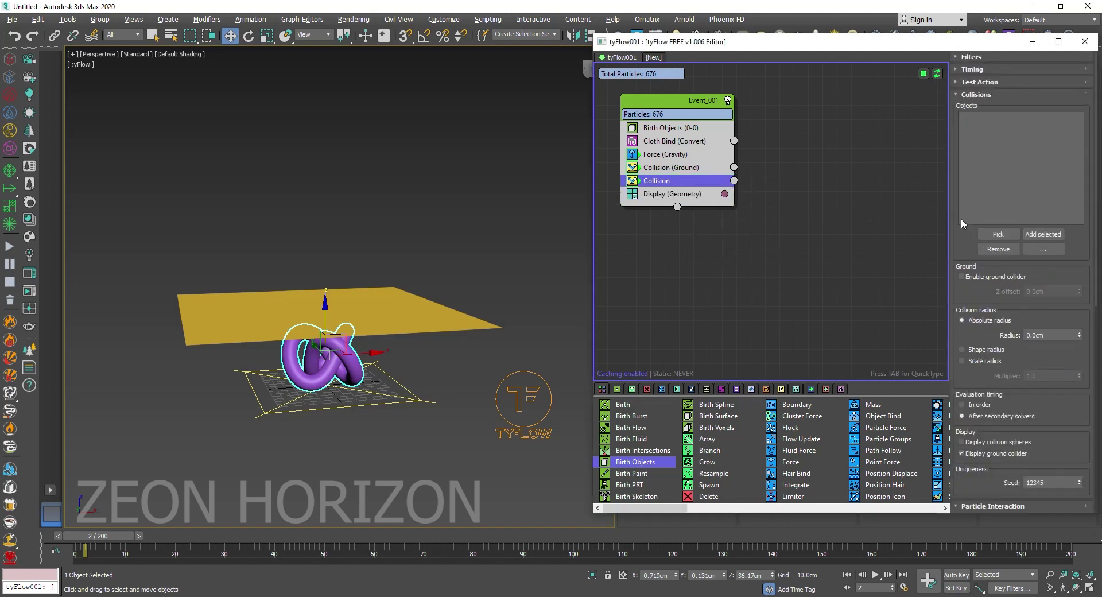
left_click(998, 233)
left_click(333, 350)
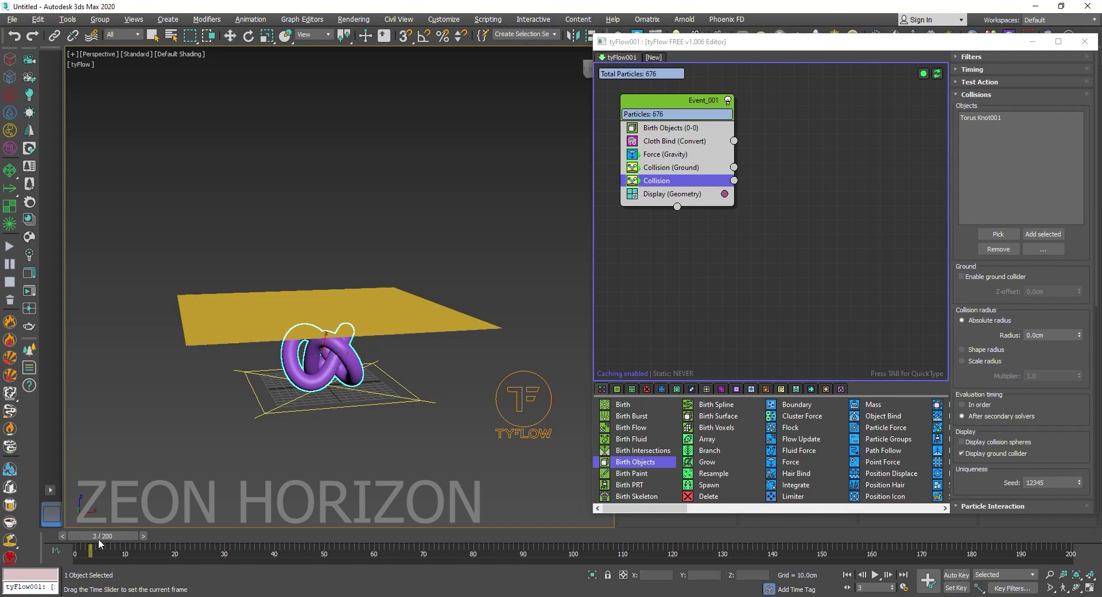
mouse_move(84, 550)
left_mouse_down()
mouse_move(767, 529)
mouse_move(234, 534)
mouse_move(785, 534)
mouse_move(92, 499)
left_mouse_up()
key("w")
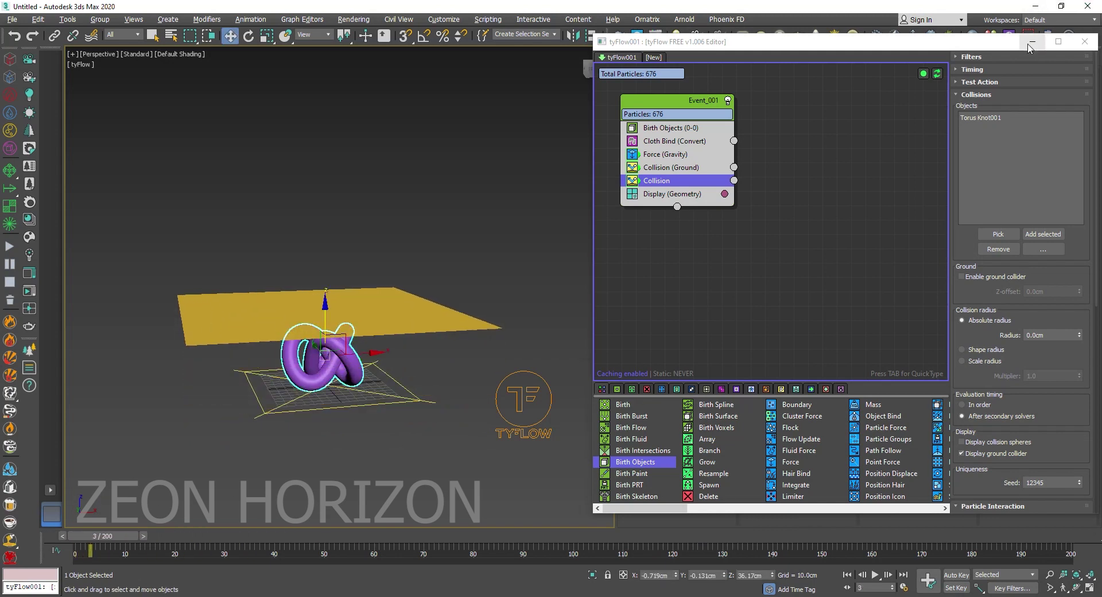
left_click(1030, 45)
- Deselect everything and unhide all objects to reveal the hidden source plane
left_click(330, 445)
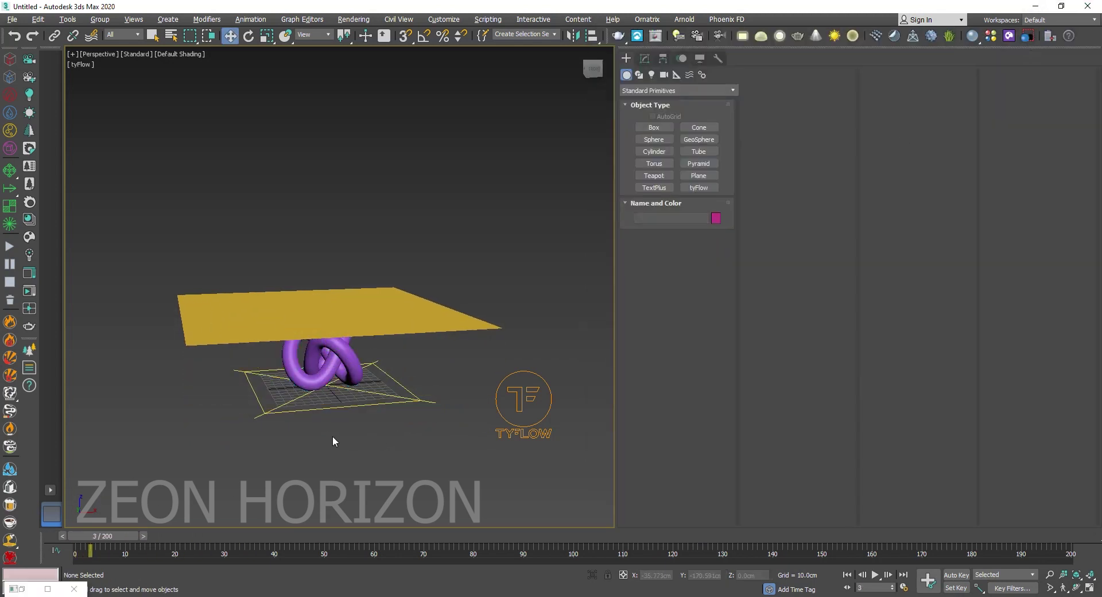
right_click(443, 247)
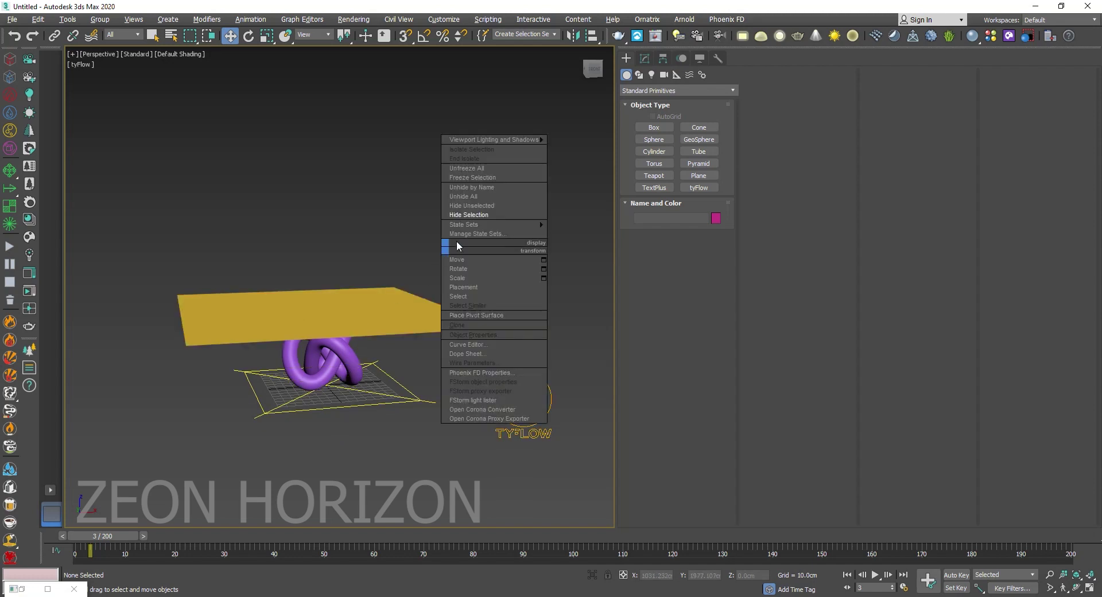
left_click(481, 199)
- Set the source plane to 80 length and width segments, hide it again, then select tyFlow
left_click(459, 321)
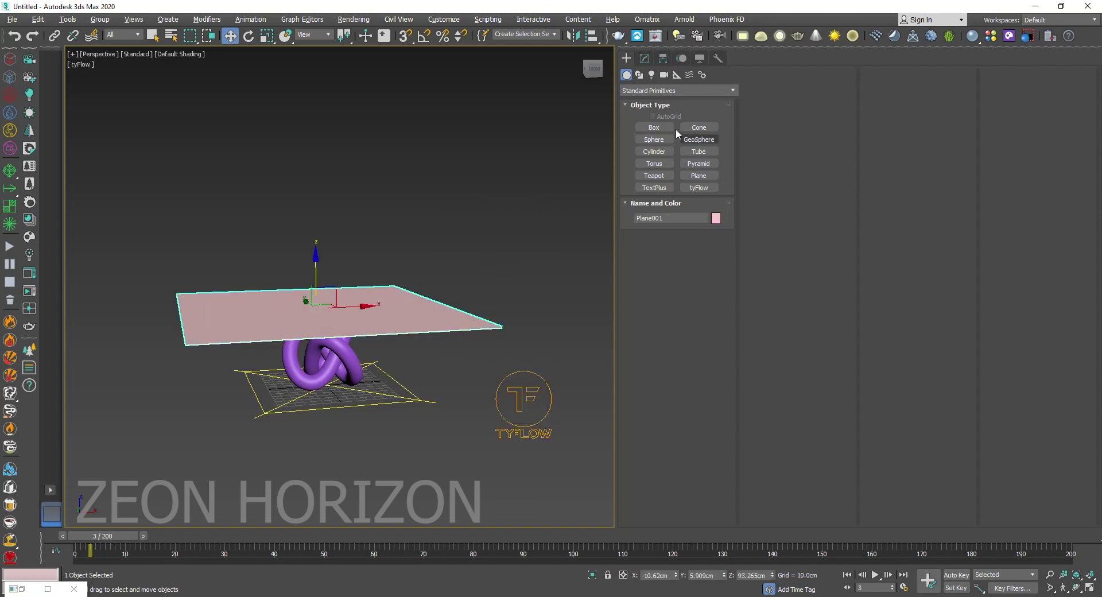
left_click(645, 59)
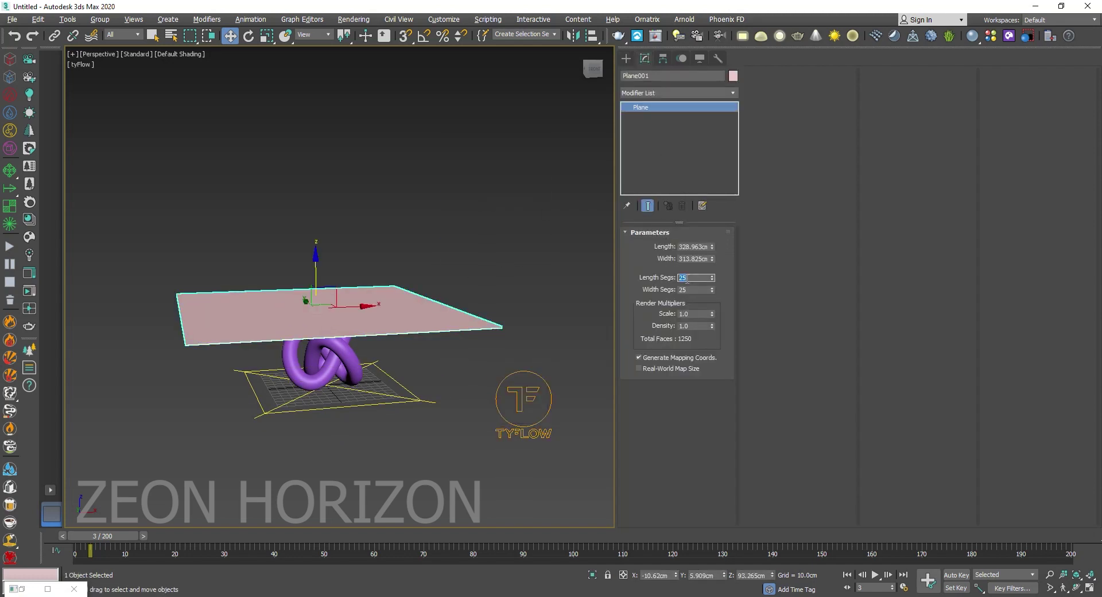
key("Tab")
right_click(422, 319)
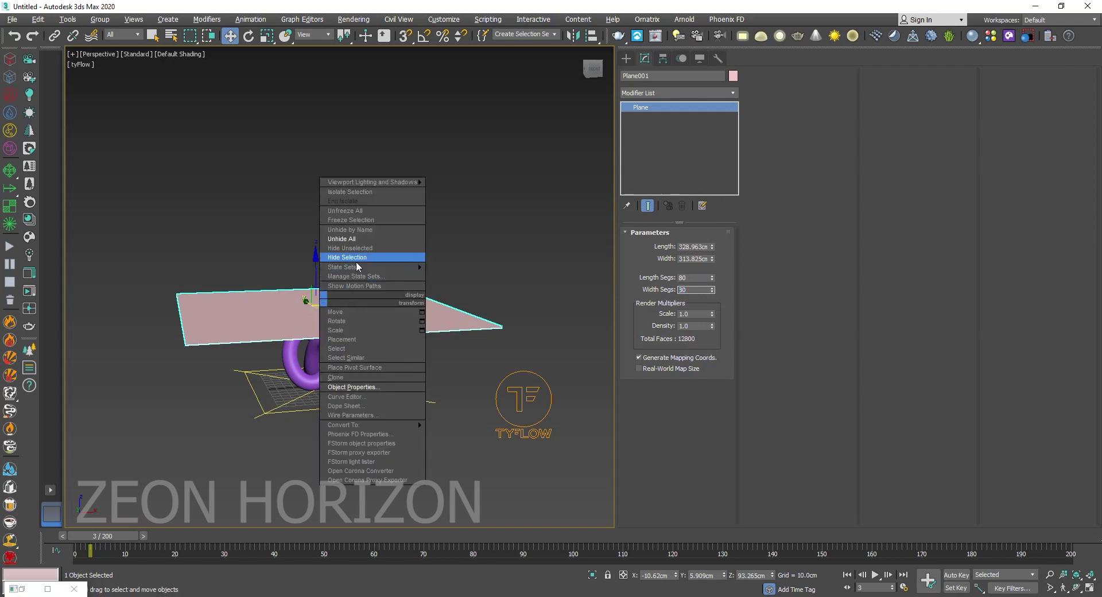
left_click(459, 237)
left_click(496, 411)
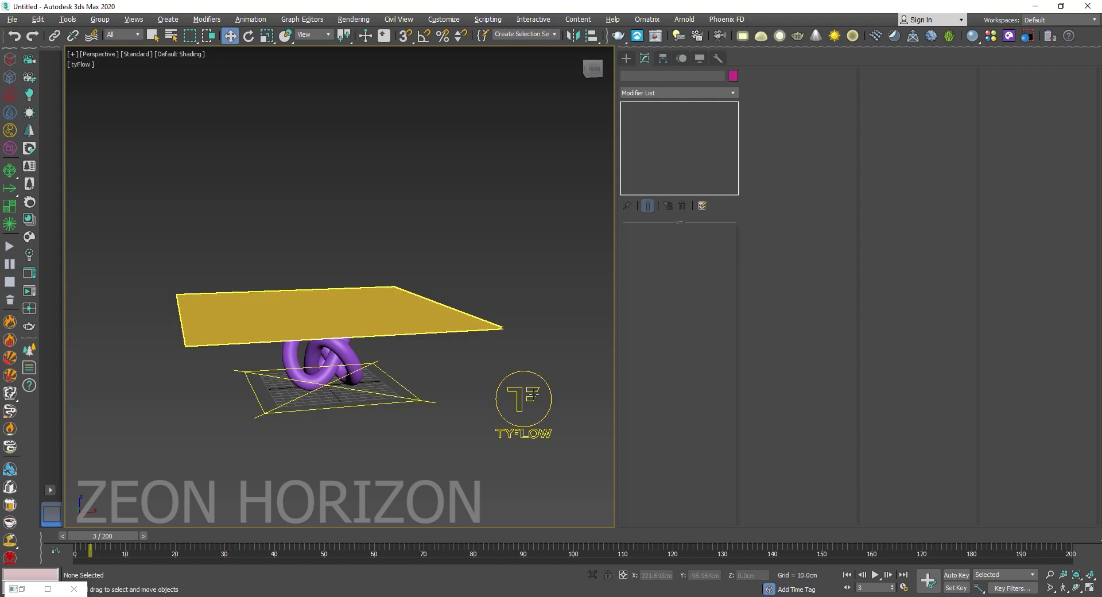
- Set the tyFlow Time step to 1/2 frame and Particle Bind Solver Steps to 25
left_click(660, 399)
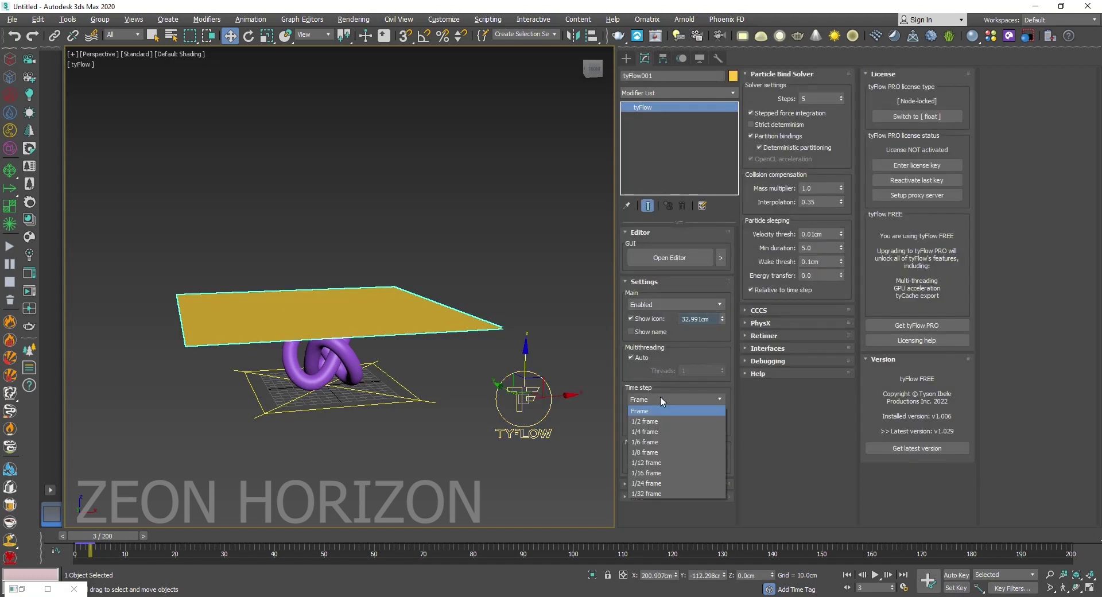
left_click(643, 422)
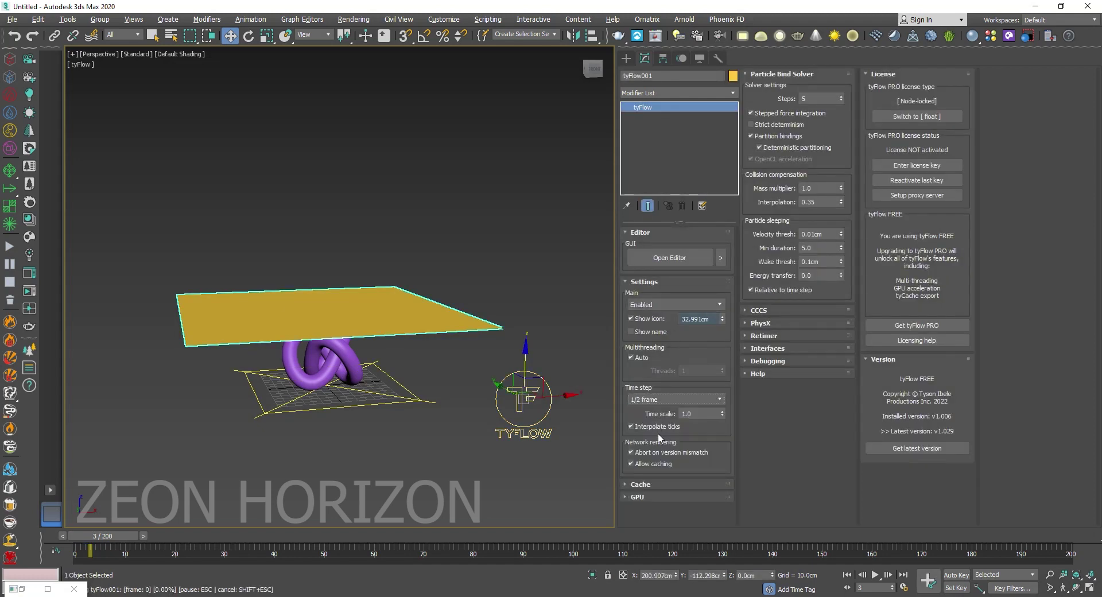
left_click(767, 75)
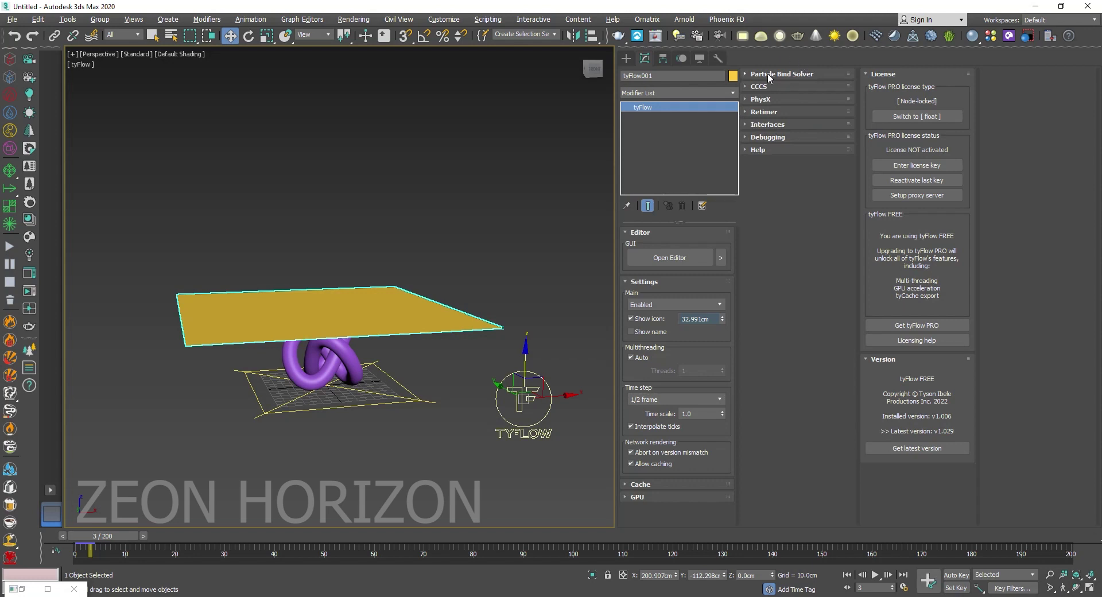
left_click(786, 74)
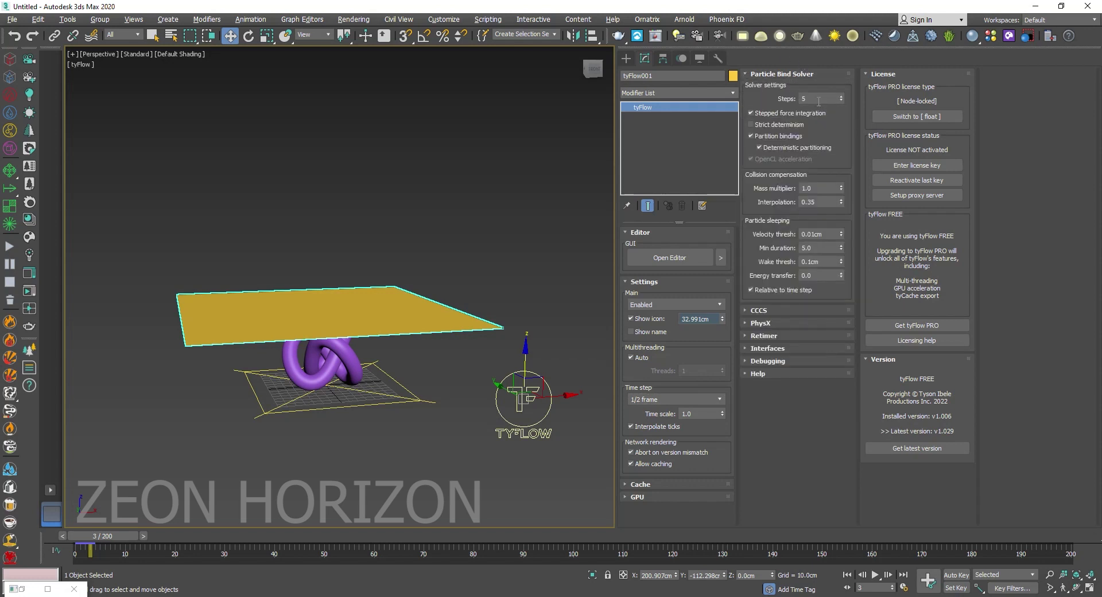
double_click(803, 100)
type("25")
key("Return")
- Run the simulation on the time slider and zoom to inspect the finer cloth folds on the knot
left_click(782, 537)
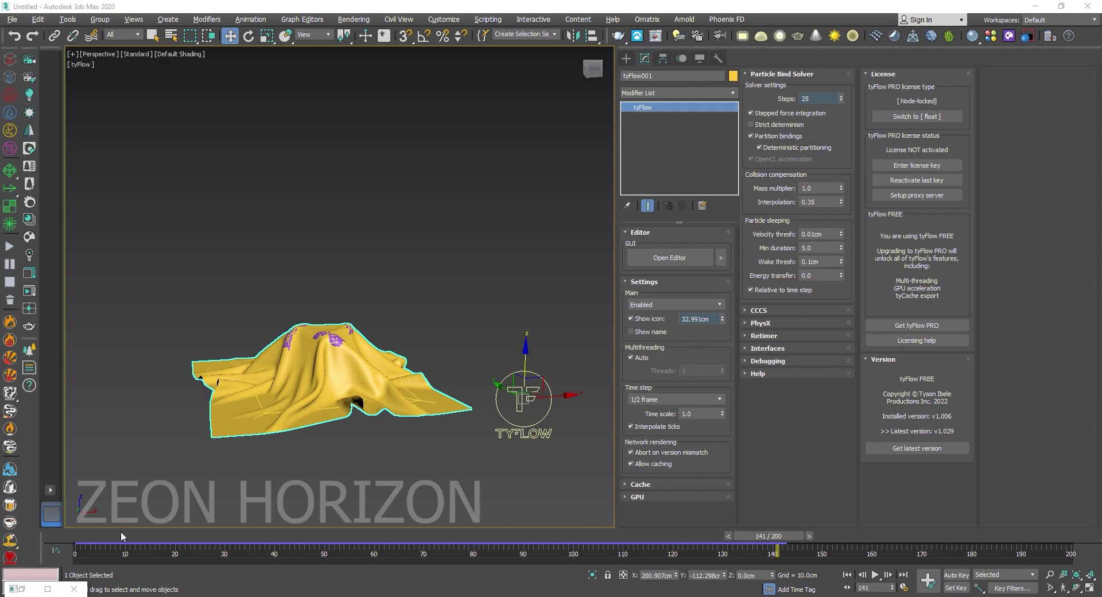
mouse_move(121, 533)
left_mouse_down()
mouse_move(441, 549)
mouse_move(287, 548)
mouse_move(614, 543)
mouse_move(469, 544)
left_mouse_up()
key("w")
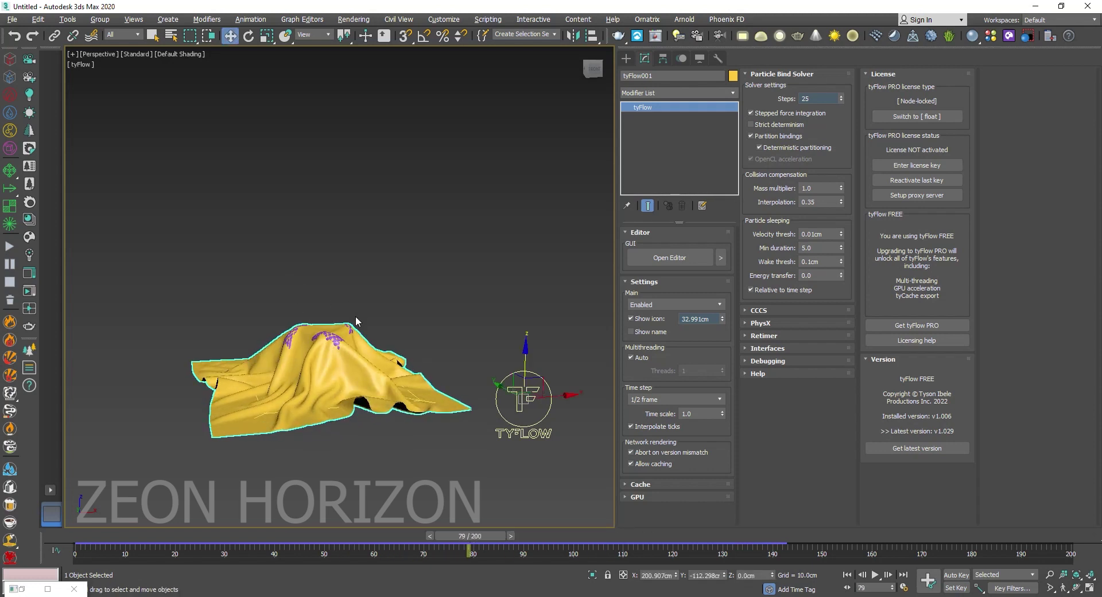
scroll(326, 329, "up", 3)
scroll(343, 419, "up", 3)
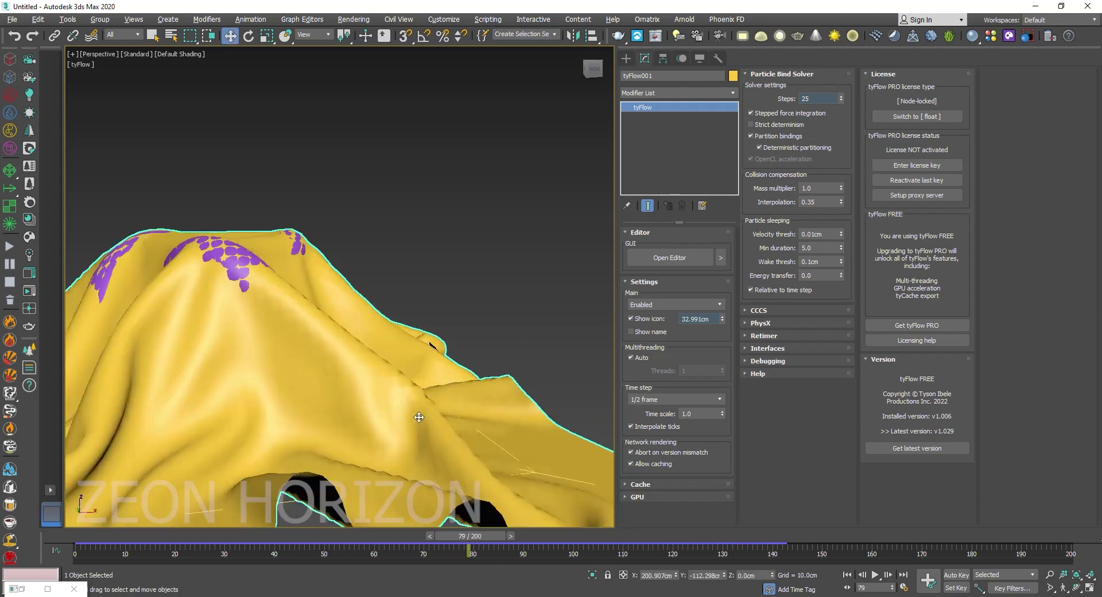
scroll(316, 299, "up", 3)
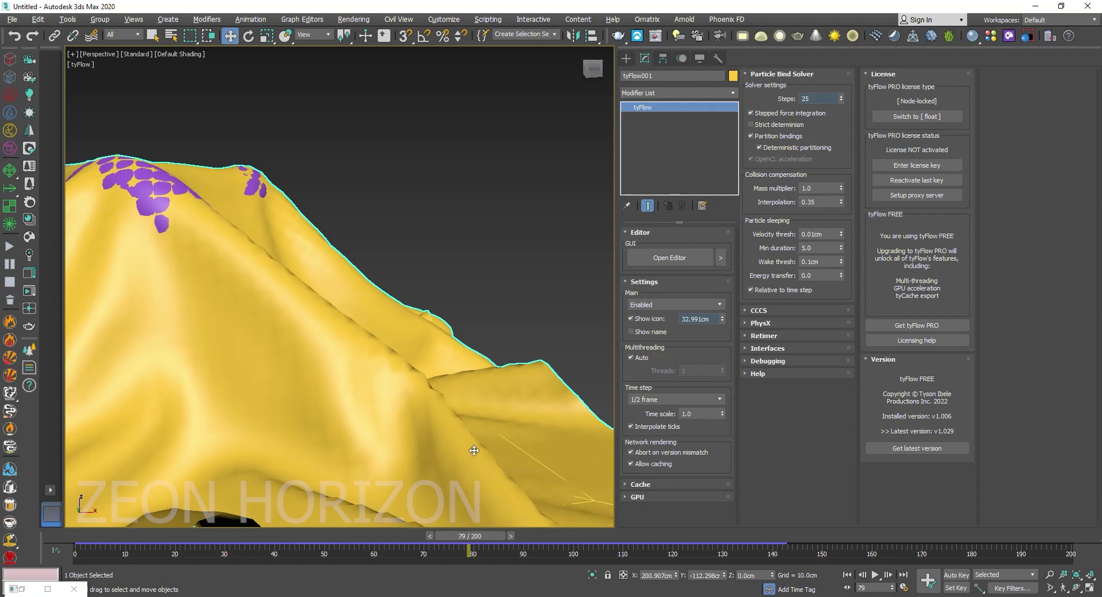
scroll(250, 251, "down", 3)
scroll(345, 289, "down", 3)
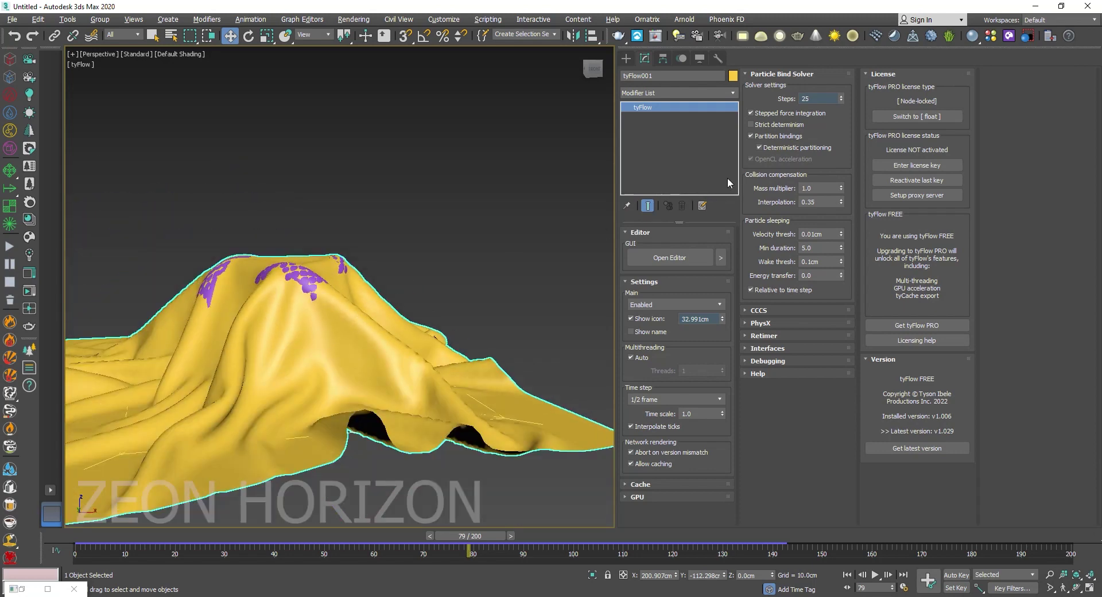
- Add a Relax modifier to the tyFlow cloth
left_click(684, 94)
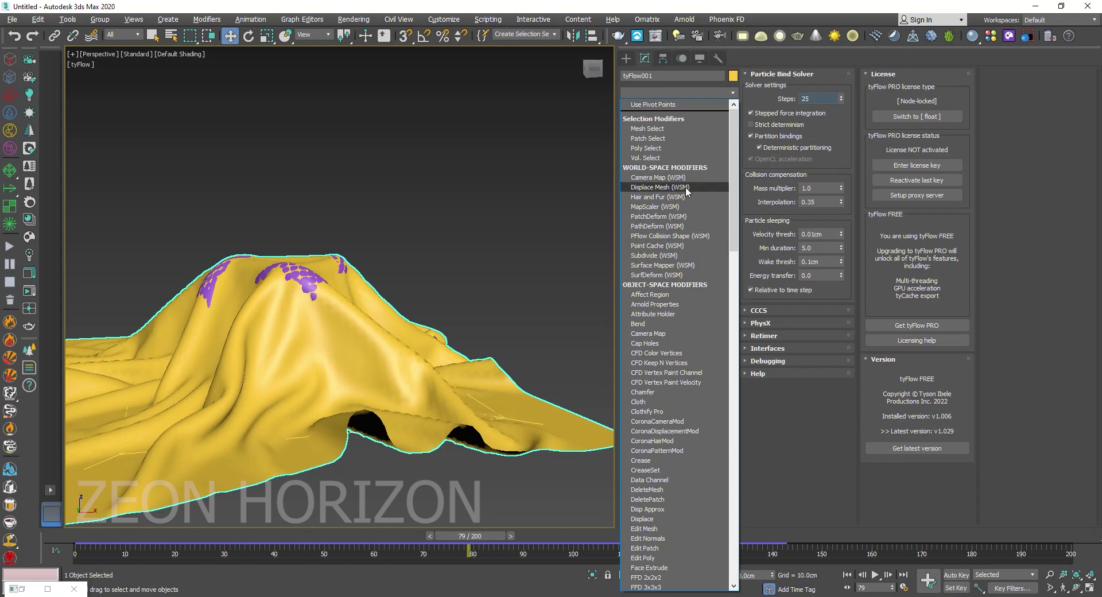
left_click_drag(733, 232, 740, 470)
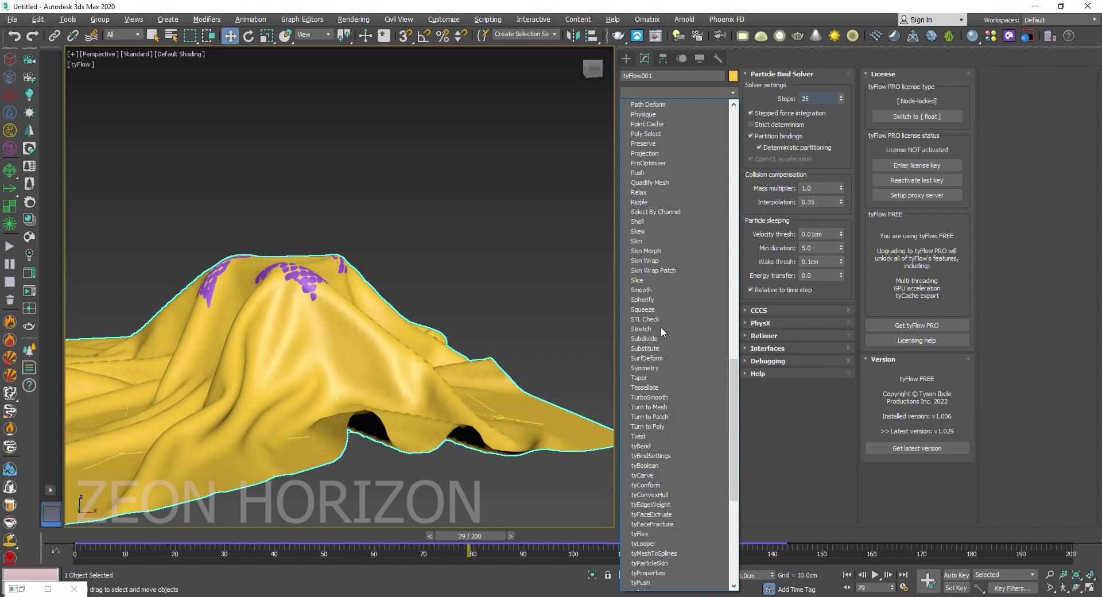
scroll(667, 150, "up", 3)
scroll(672, 201, "up", 3)
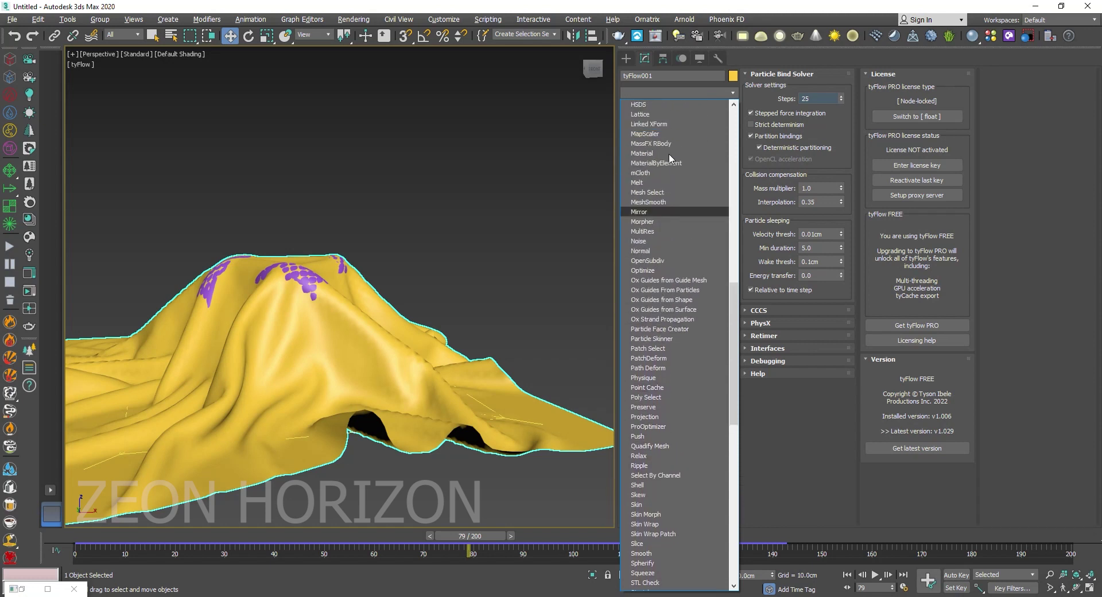
scroll(675, 230, "down", 1)
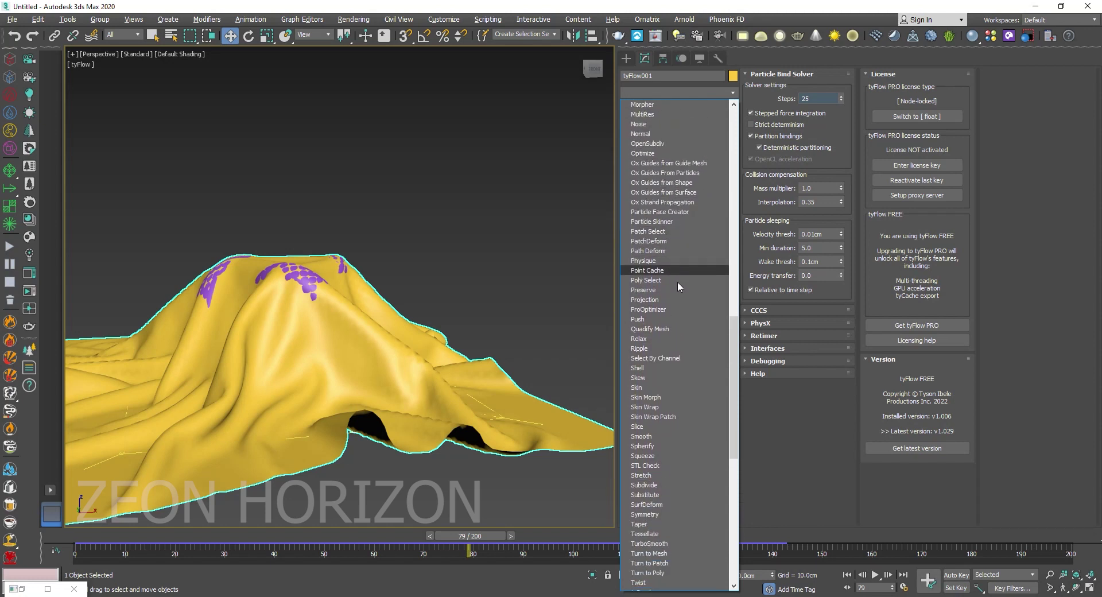
left_click(648, 338)
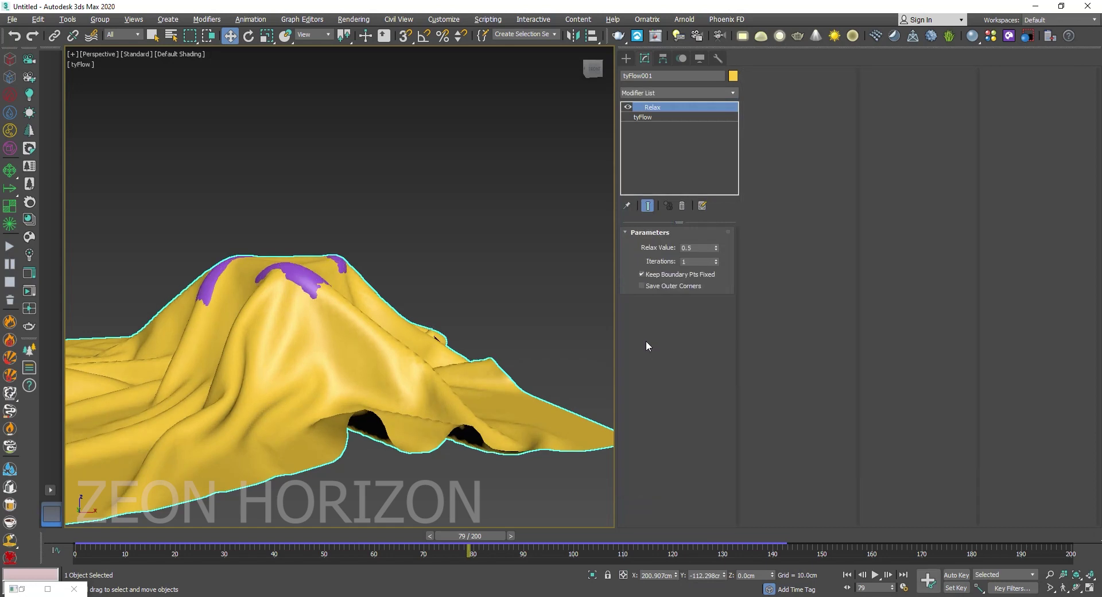
- Stack TurboSmooth and a 0.83cm Shell on the cloth, then orbit to inspect it
left_click(667, 97)
key("t")
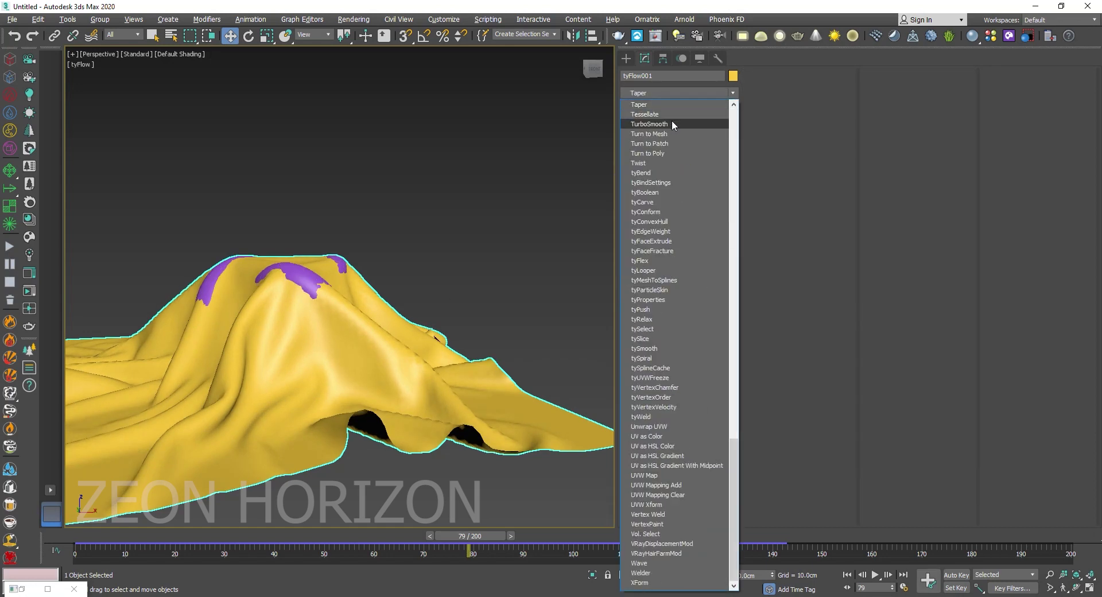
left_click(672, 123)
left_click(675, 95)
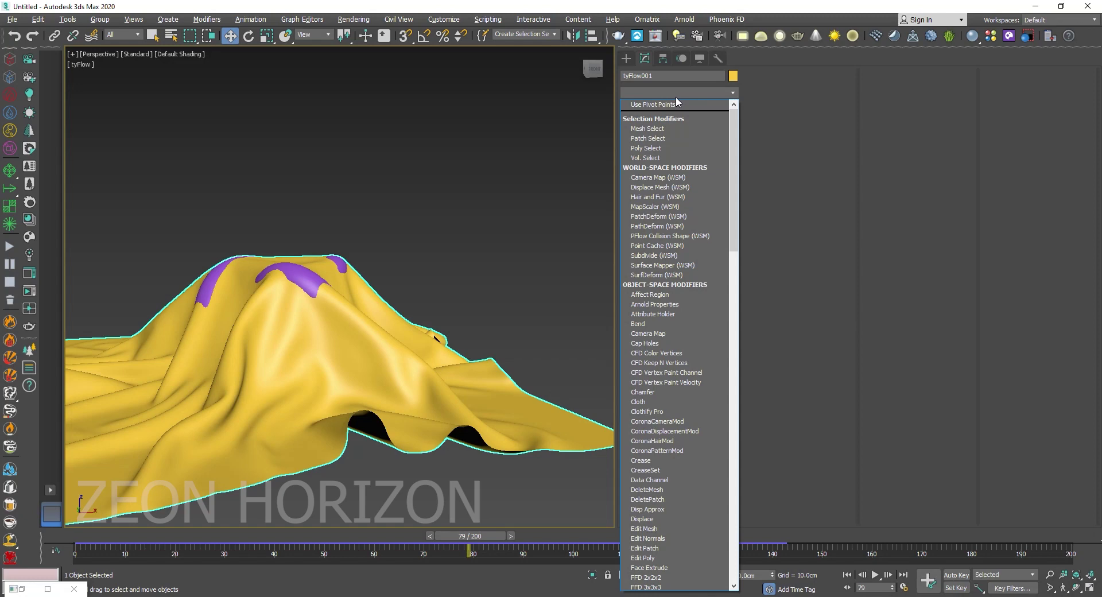
key("s")
left_click(667, 104)
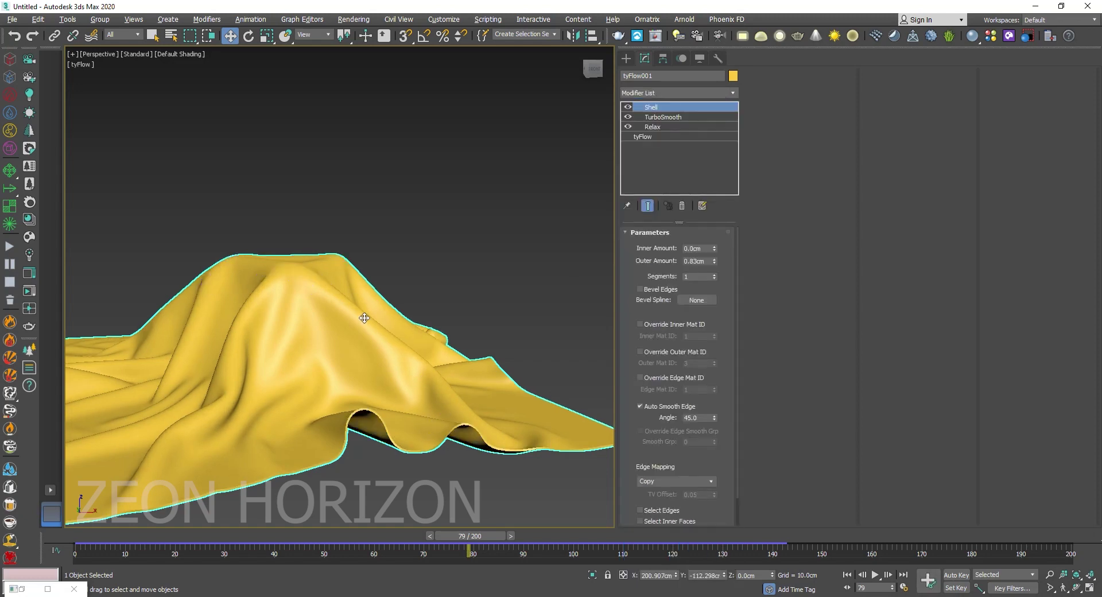
middle_click_drag(364, 318, 355, 328, "alt")
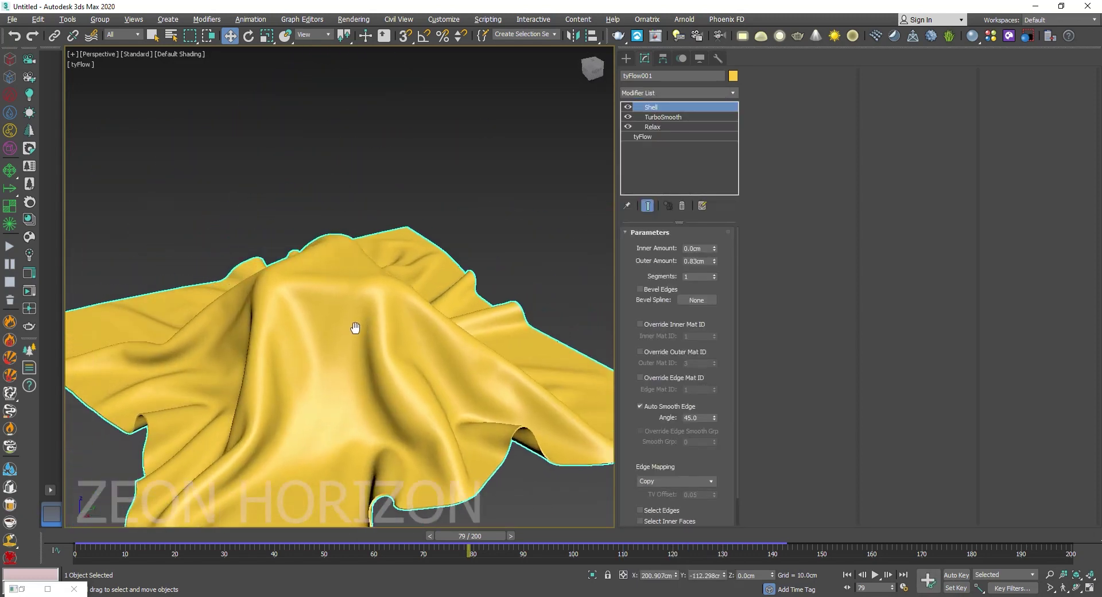
scroll(355, 328, "down", 5)
- Scrub the cloth simulation to frame 102, then reopen the tyFlow editor
mouse_move(70, 550)
left_mouse_down()
mouse_move(761, 542)
mouse_move(161, 539)
mouse_move(514, 553)
left_mouse_up()
key("w")
mouse_move(406, 460)
middle_mouse_down("alt")
mouse_move(322, 459)
mouse_move(476, 454)
middle_mouse_up("alt")
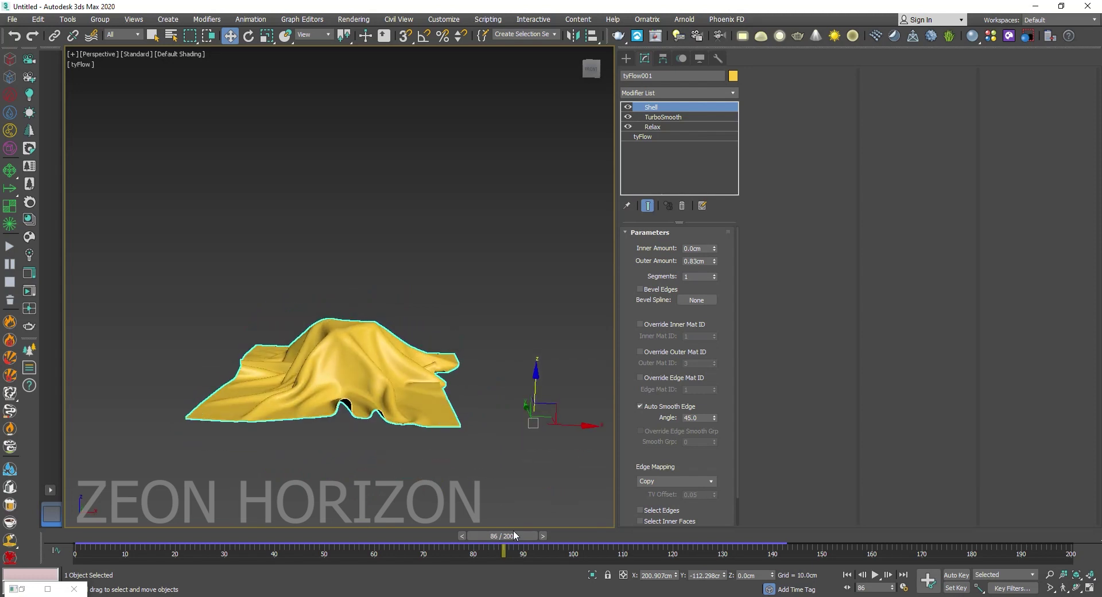
left_click_drag(502, 535, 580, 536)
mouse_move(367, 436)
middle_mouse_down("alt")
mouse_move(325, 424)
mouse_move(364, 455)
middle_mouse_up("alt")
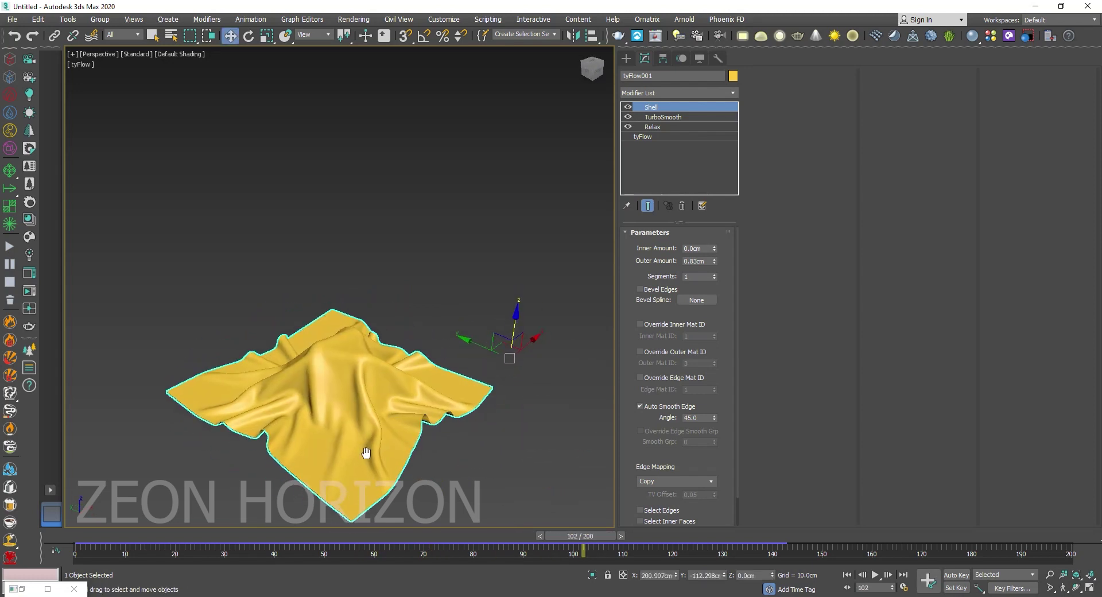
left_click(30, 586)
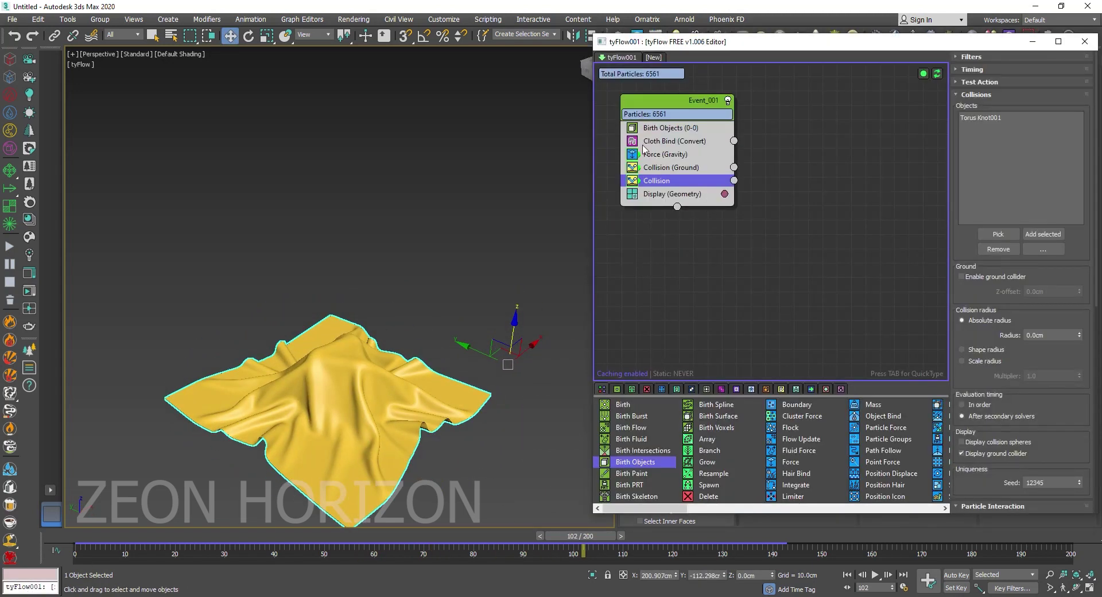
- Insert a Force operator below Force (Gravity) via quick search 'fo'
key("Home")
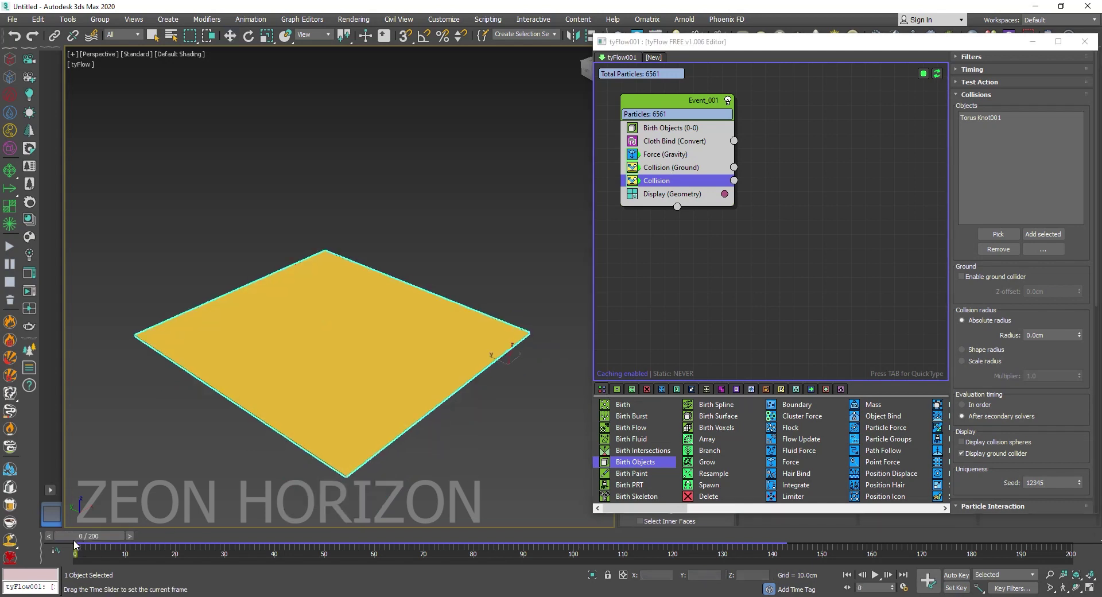
left_click(668, 159)
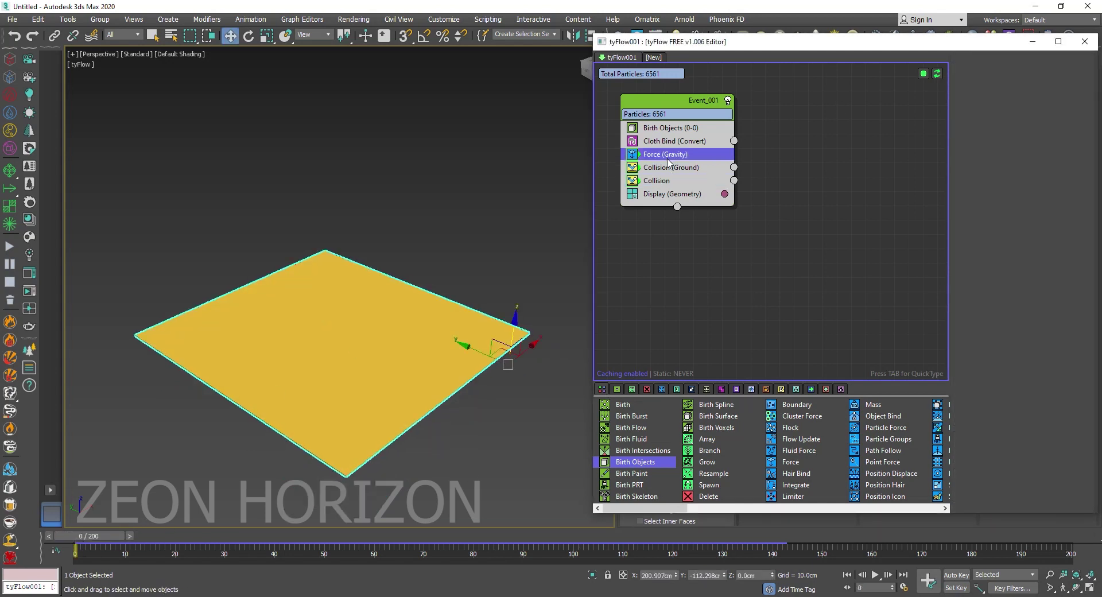
key("Tab")
type("po")
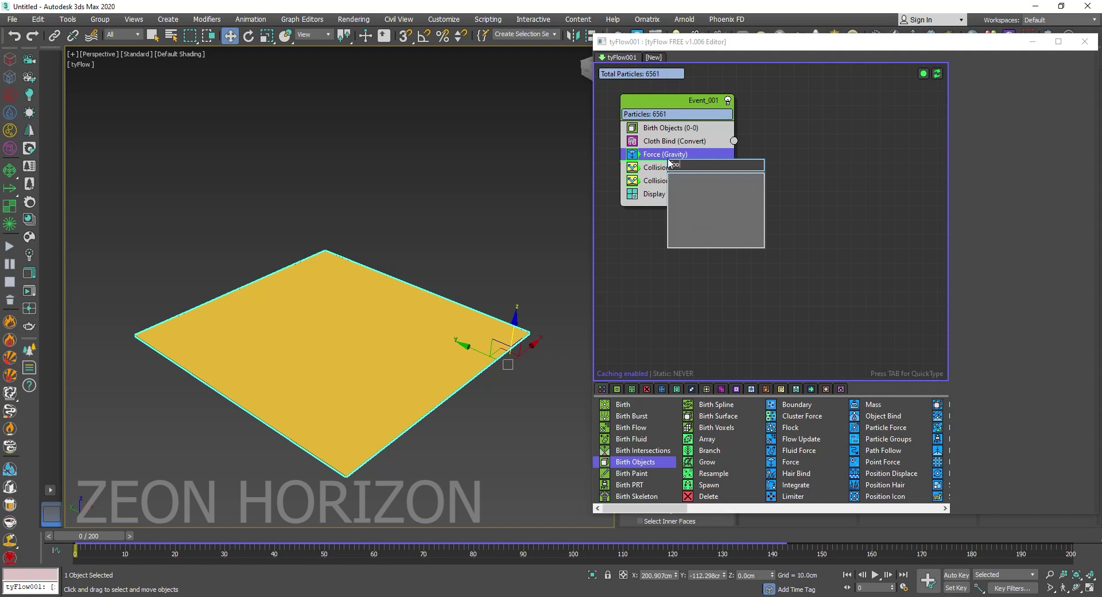
key("BackSpace")
type("f")
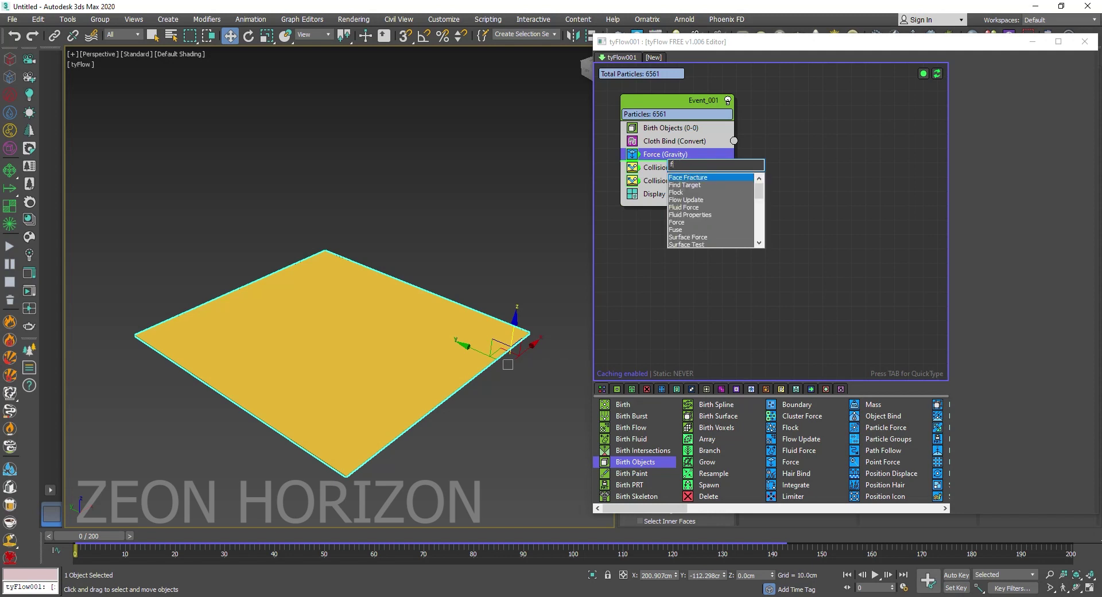
type("o")
key("Return")
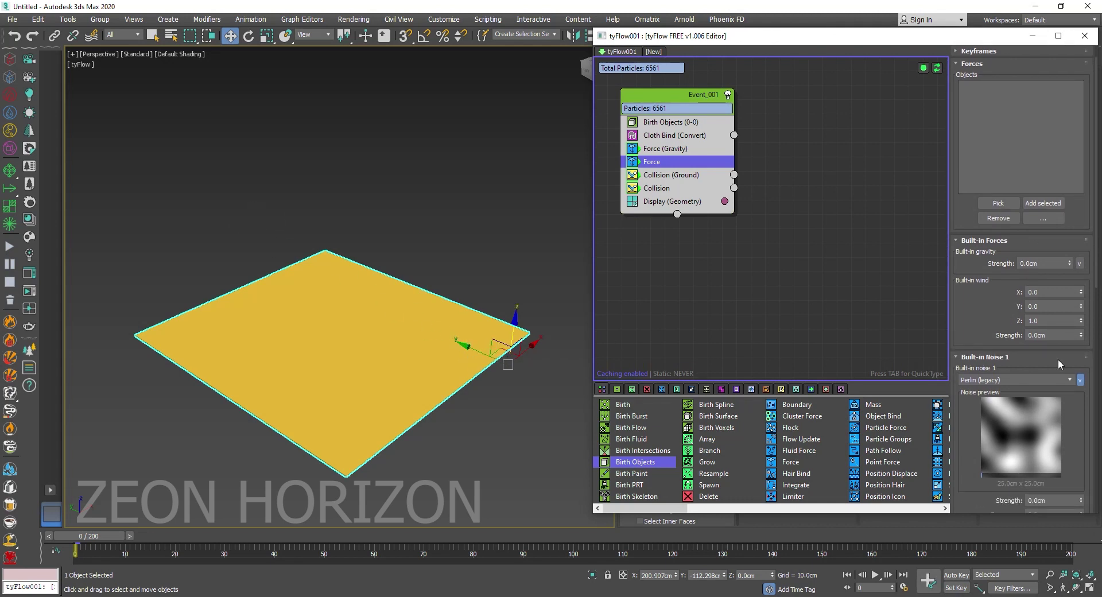
- Set the built-in wind to Y 1, Z 0, strength 0.1cm, then run the simulation forward
left_click(1051, 305)
type("1")
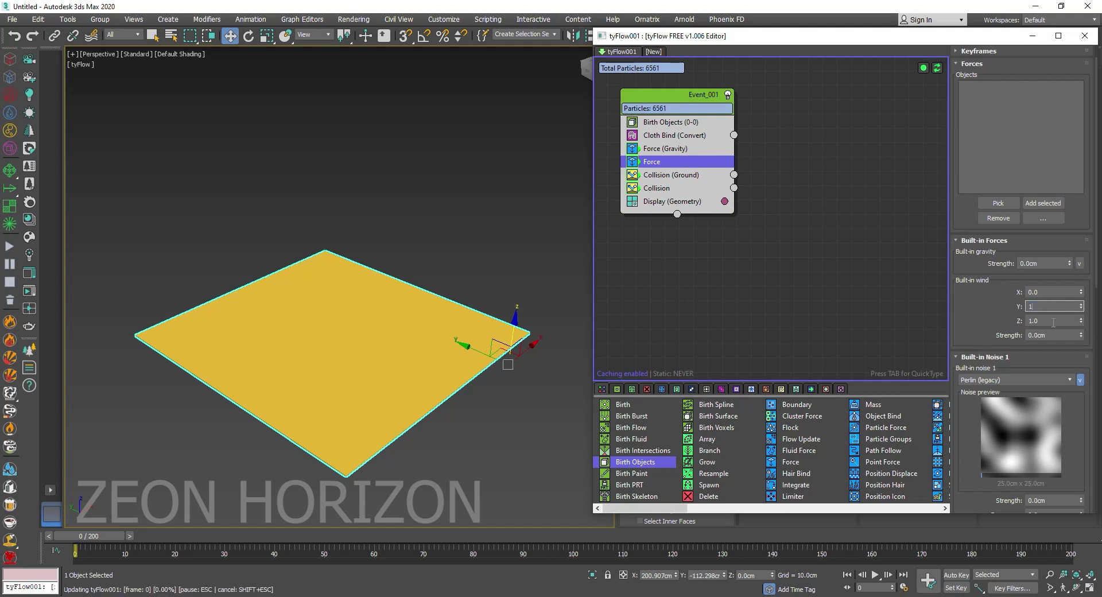
key("Return")
left_click(1068, 321)
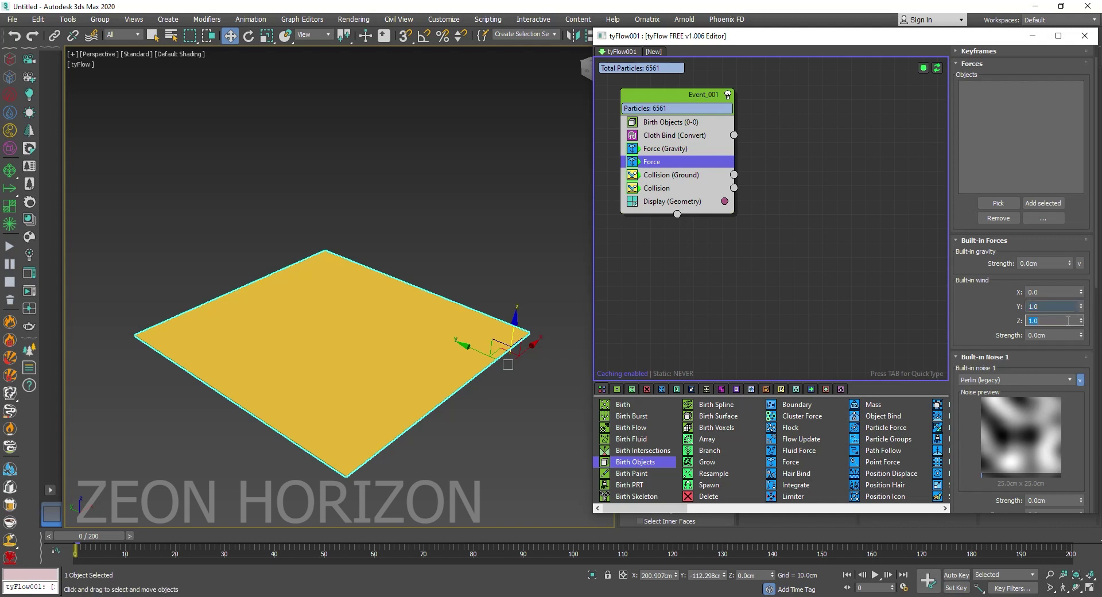
left_click(1031, 320)
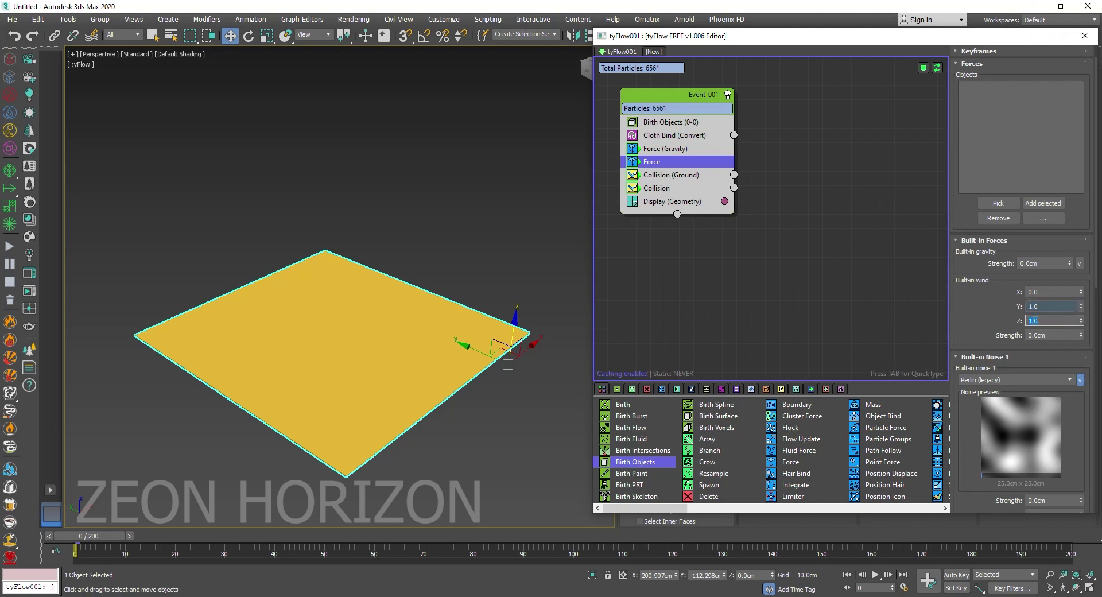
right_click(1080, 321)
key("Tab")
type("0.")
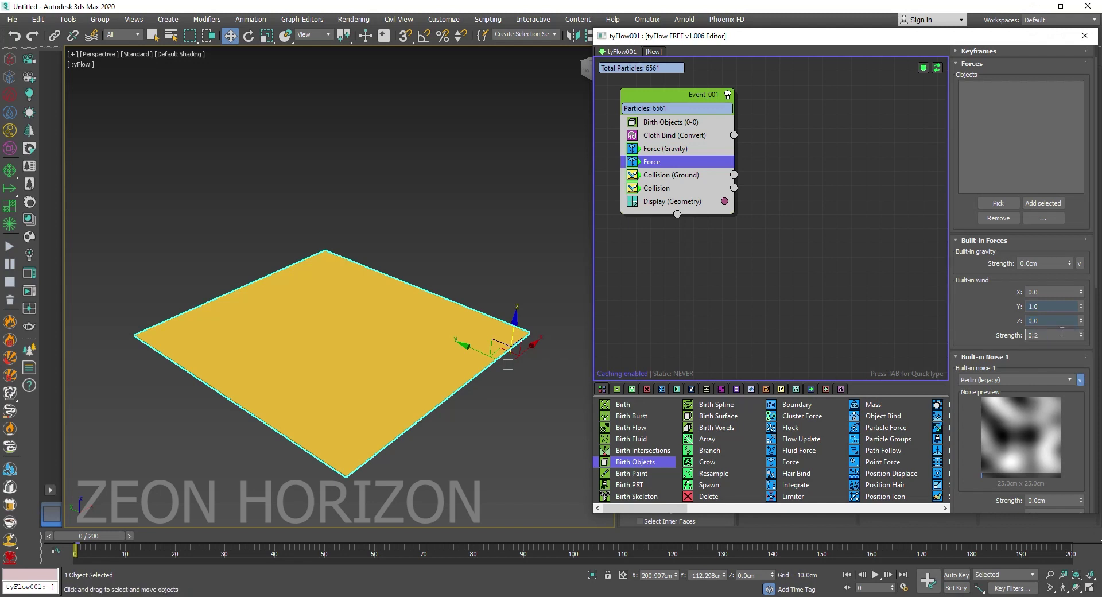
type("1")
key("Return")
left_click(1032, 35)
left_click(704, 544)
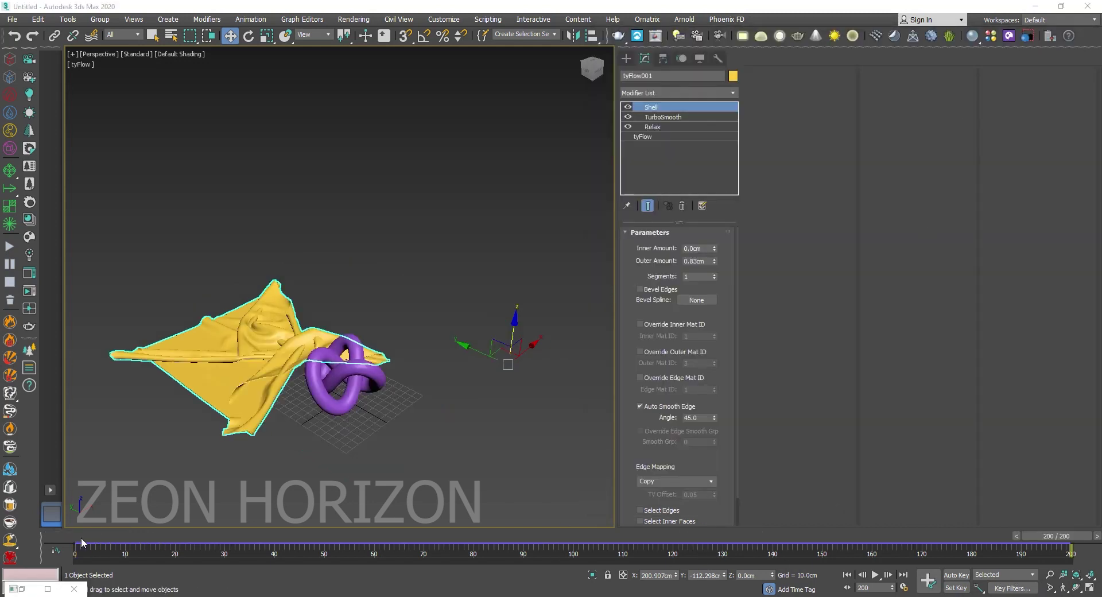
- Select the Force (Wind) operator and scrub frames 62–95 to watch the cloth blow off the knot
mouse_move(83, 543)
left_mouse_down()
mouse_move(204, 518)
mouse_move(1073, 535)
mouse_move(628, 534)
mouse_move(142, 504)
mouse_move(319, 520)
left_mouse_up()
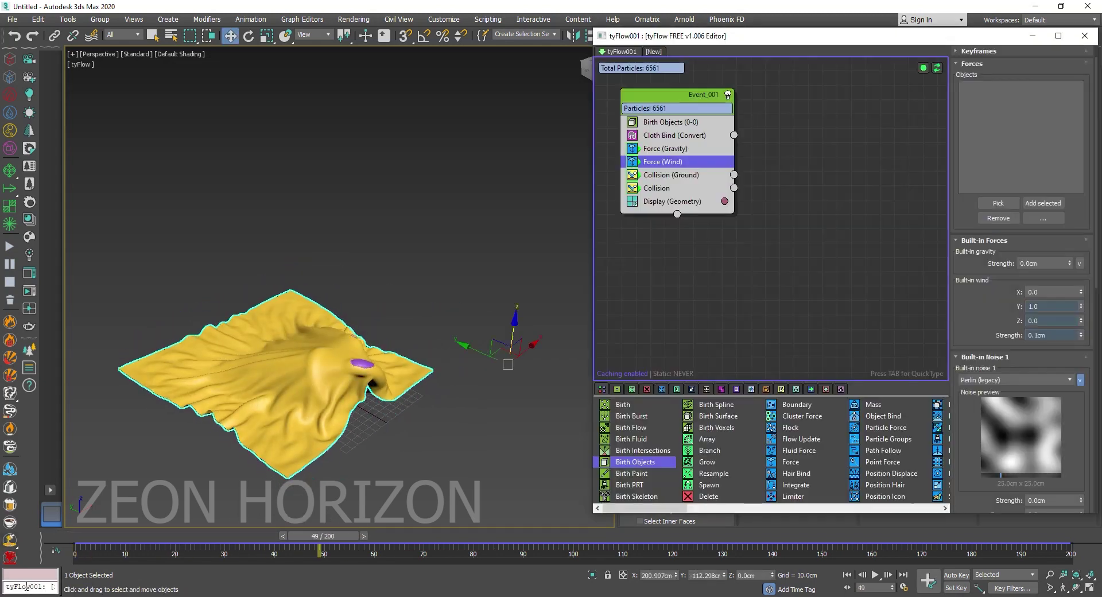
left_click(711, 246)
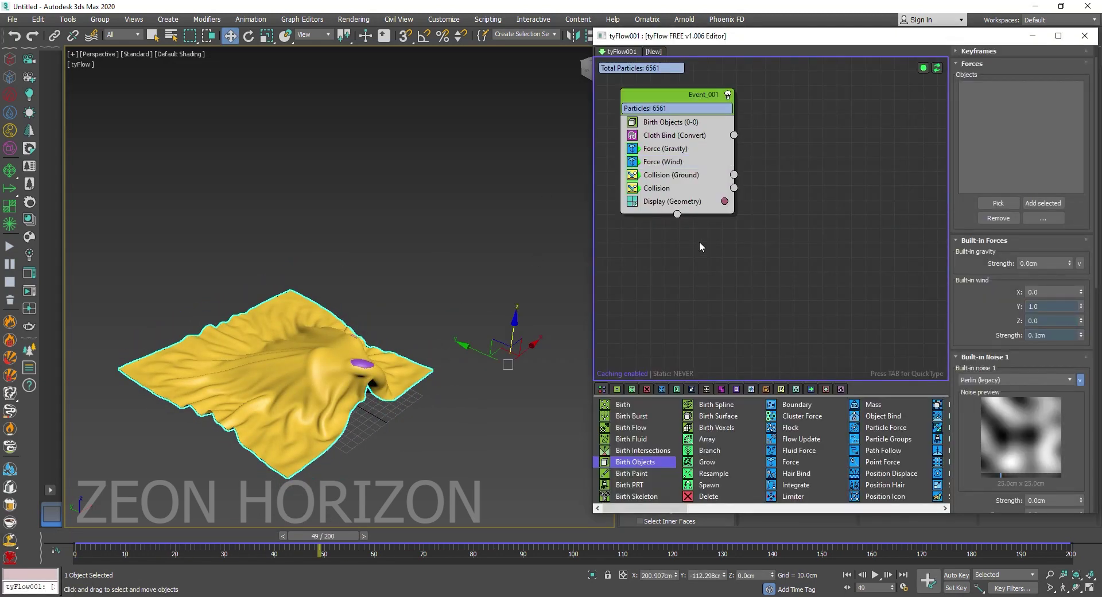
left_click(660, 163)
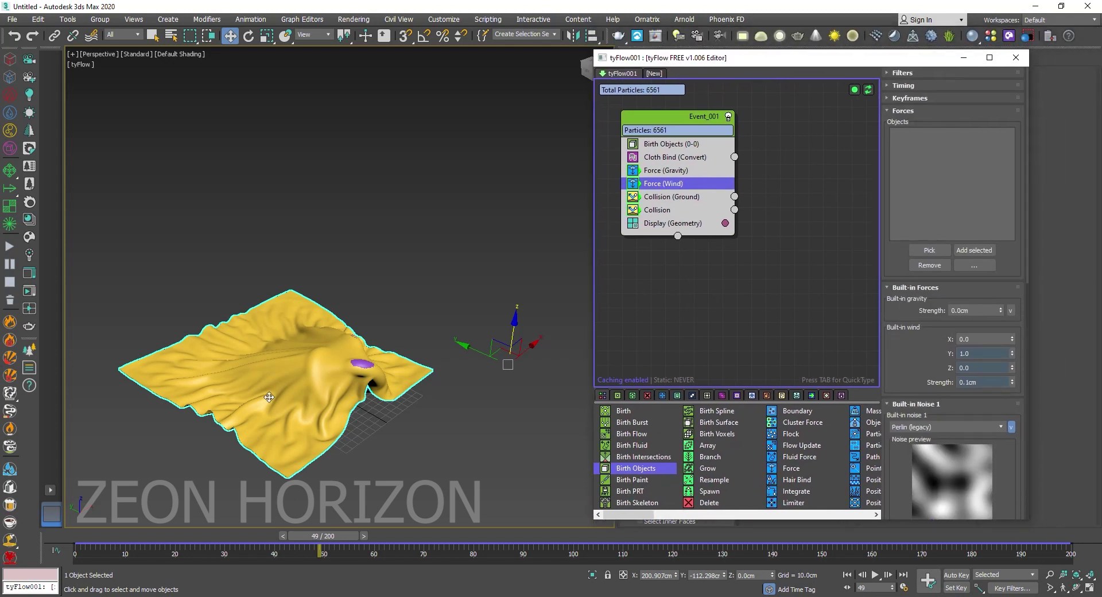
mouse_move(332, 540)
left_mouse_down()
mouse_move(181, 540)
mouse_move(548, 540)
left_mouse_up()
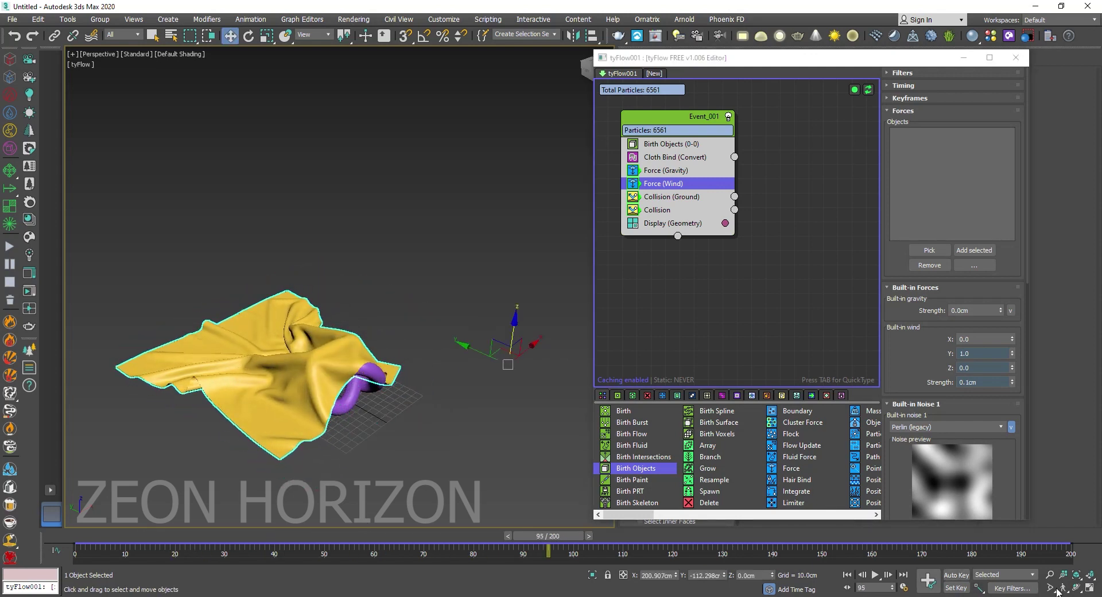
left_click_drag(115, 536, 453, 541)
key("w")
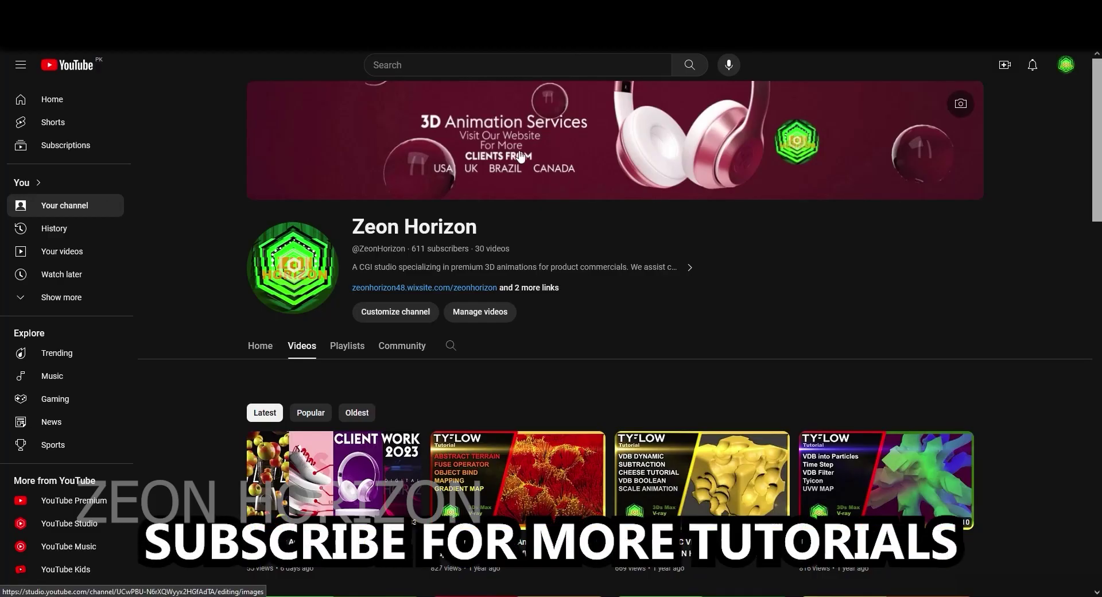
scroll(781, 215, "down", 10)
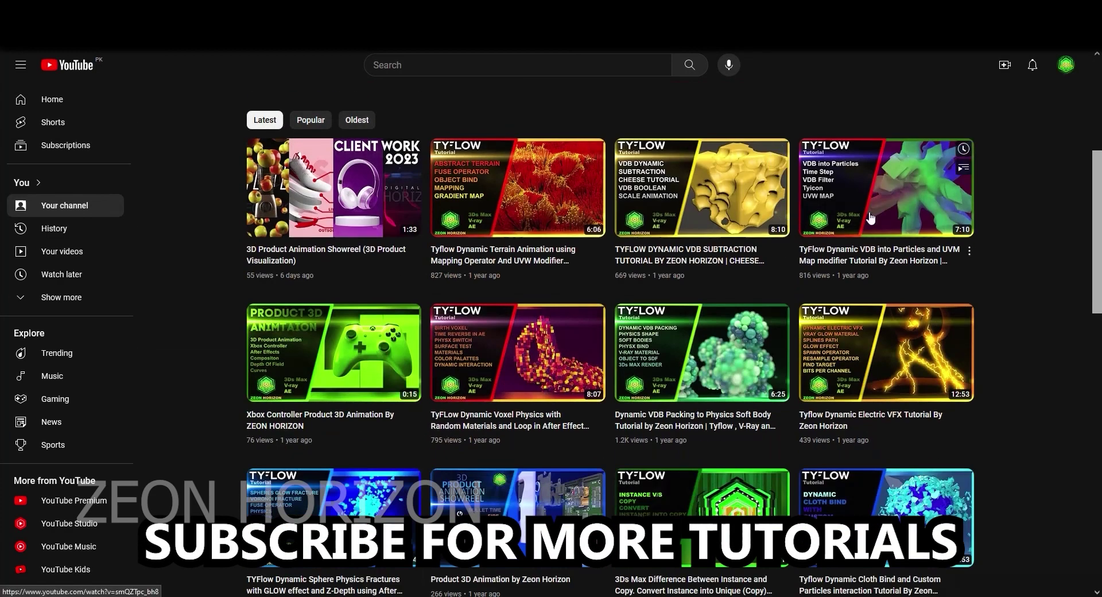
scroll(1058, 260, "down", 4)
scroll(1050, 304, "up", 1)
scroll(1048, 313, "up", 6)
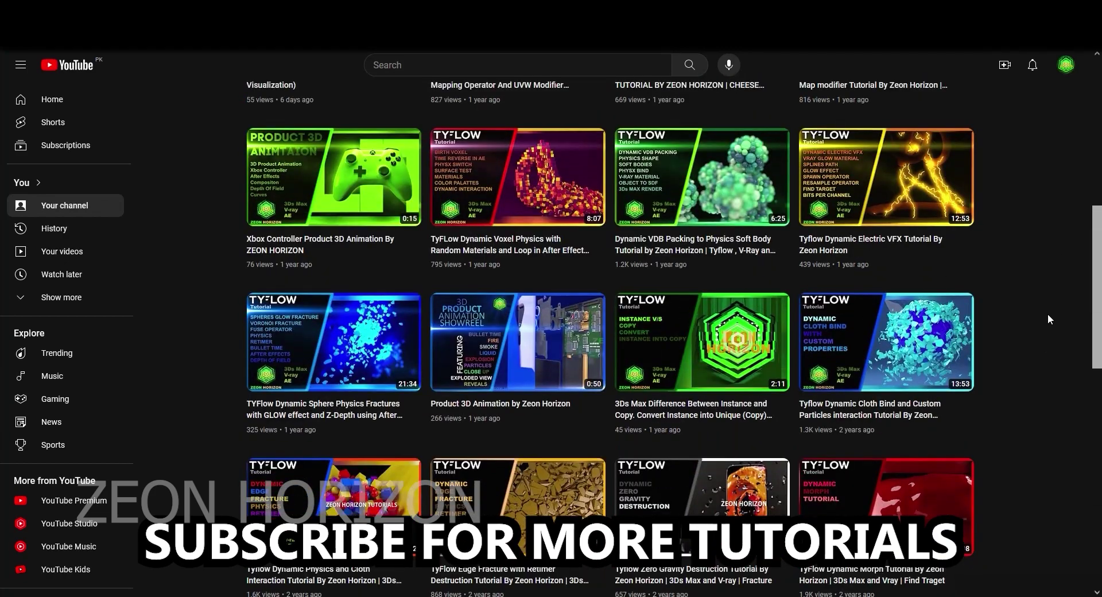
scroll(1048, 313, "up", 5)
scroll(1059, 311, "up", 3)
scroll(1030, 292, "down", 10)
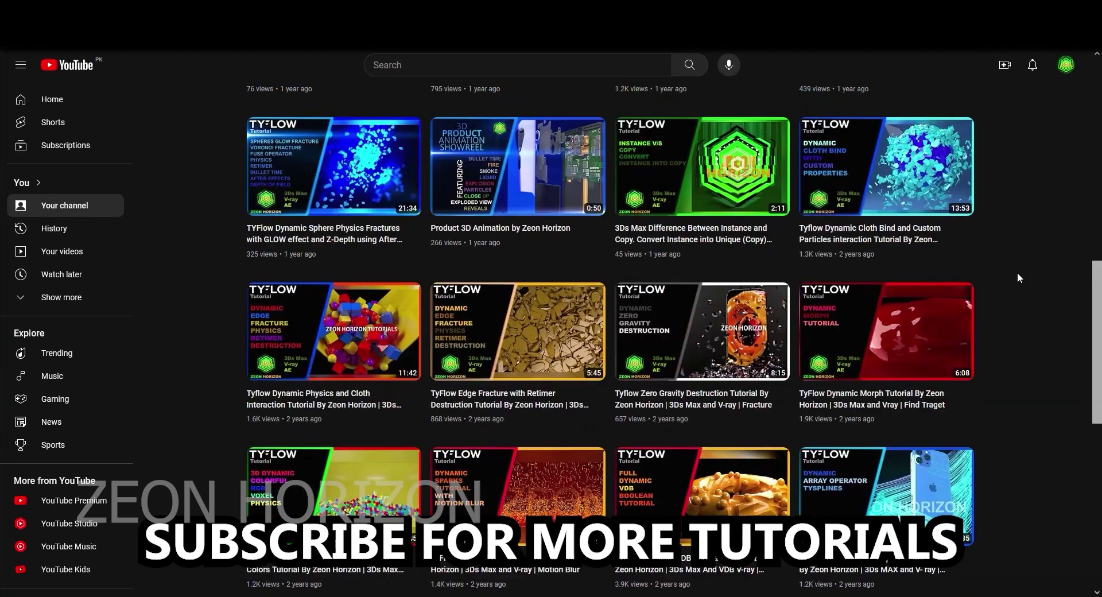
scroll(1034, 287, "up", 3)
scroll(1033, 278, "up", 6)
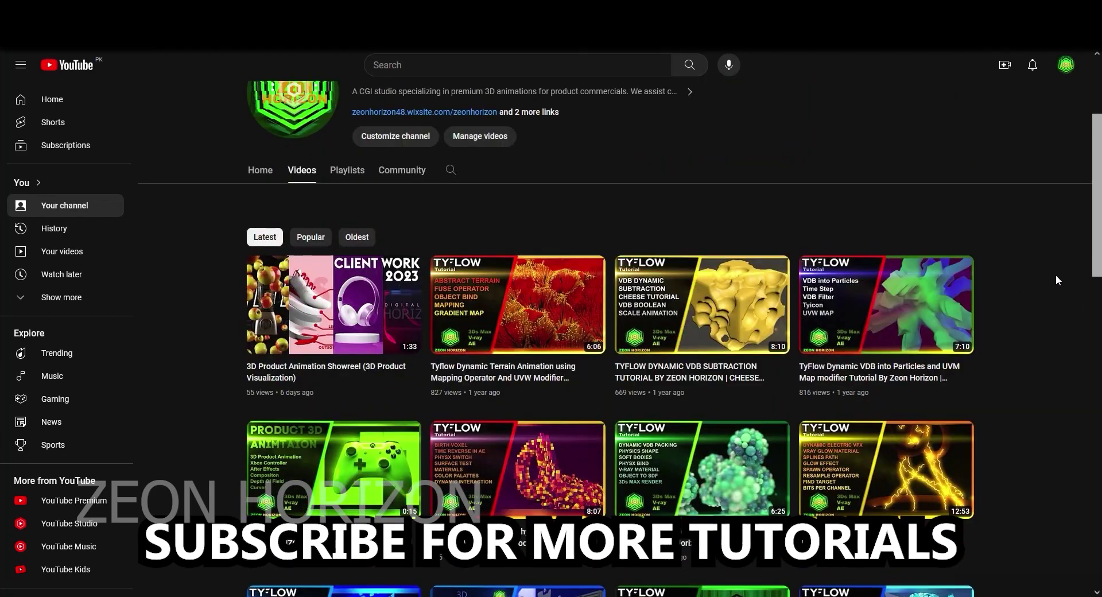
scroll(1055, 275, "up", 3)
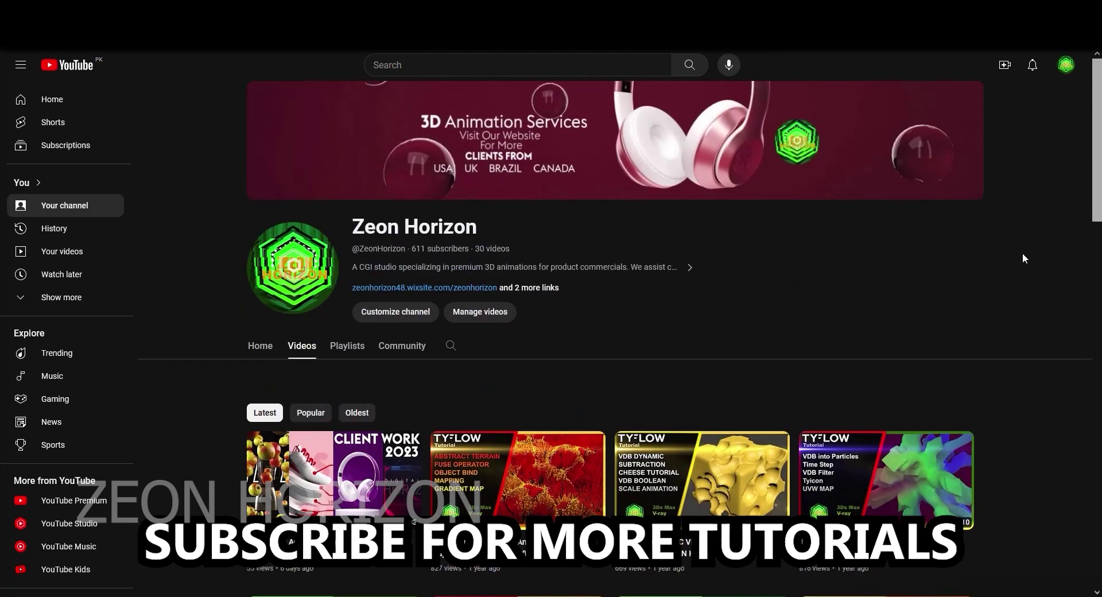